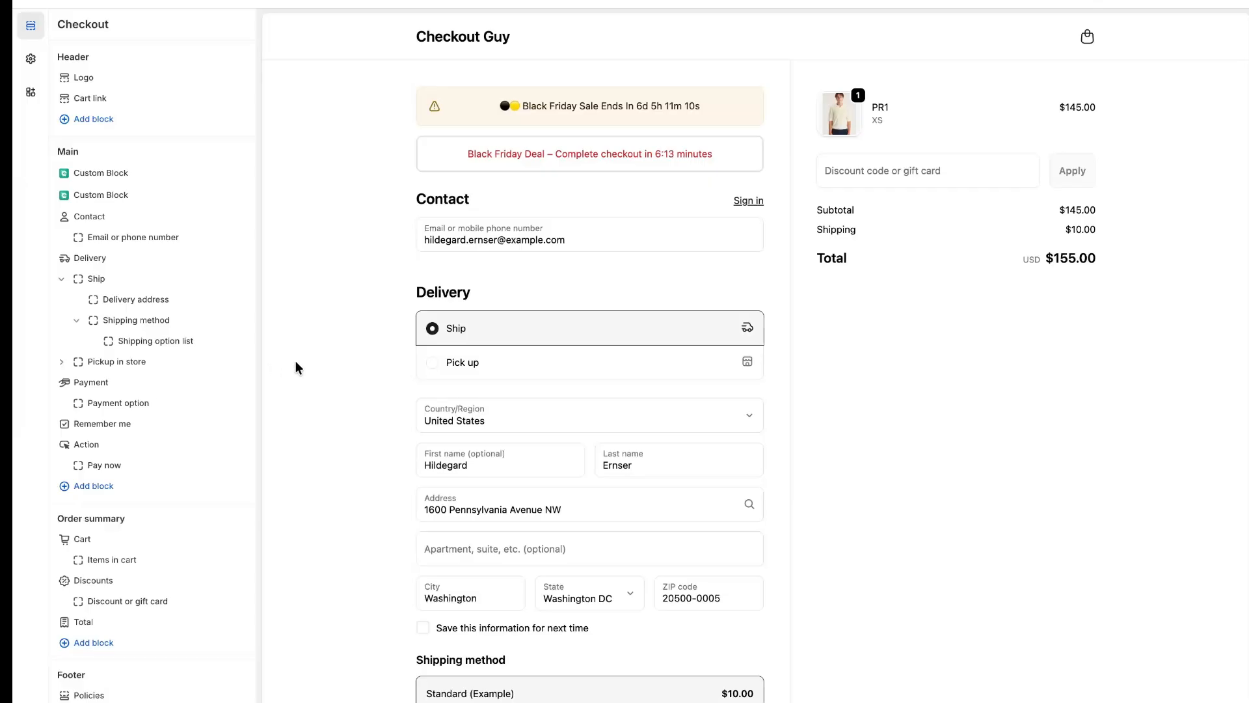
View the Checkout Ninja - Customizer app listing in the Shopify App Store
click(60, 350)
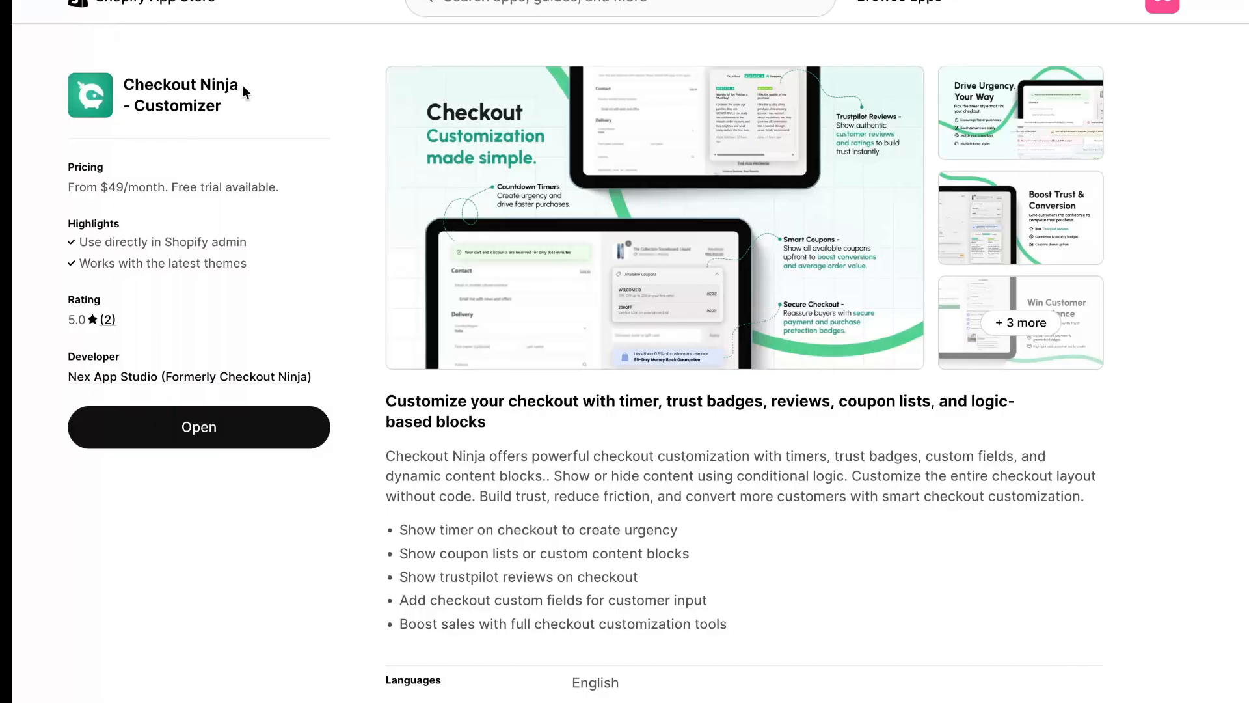
drag(241, 86, 123, 85)
In the Checkout Ninja admin, create a checkout block from the Black Friday Reservation Timer template under Urgency & Checkout Timers
mouse_move(14, 277)
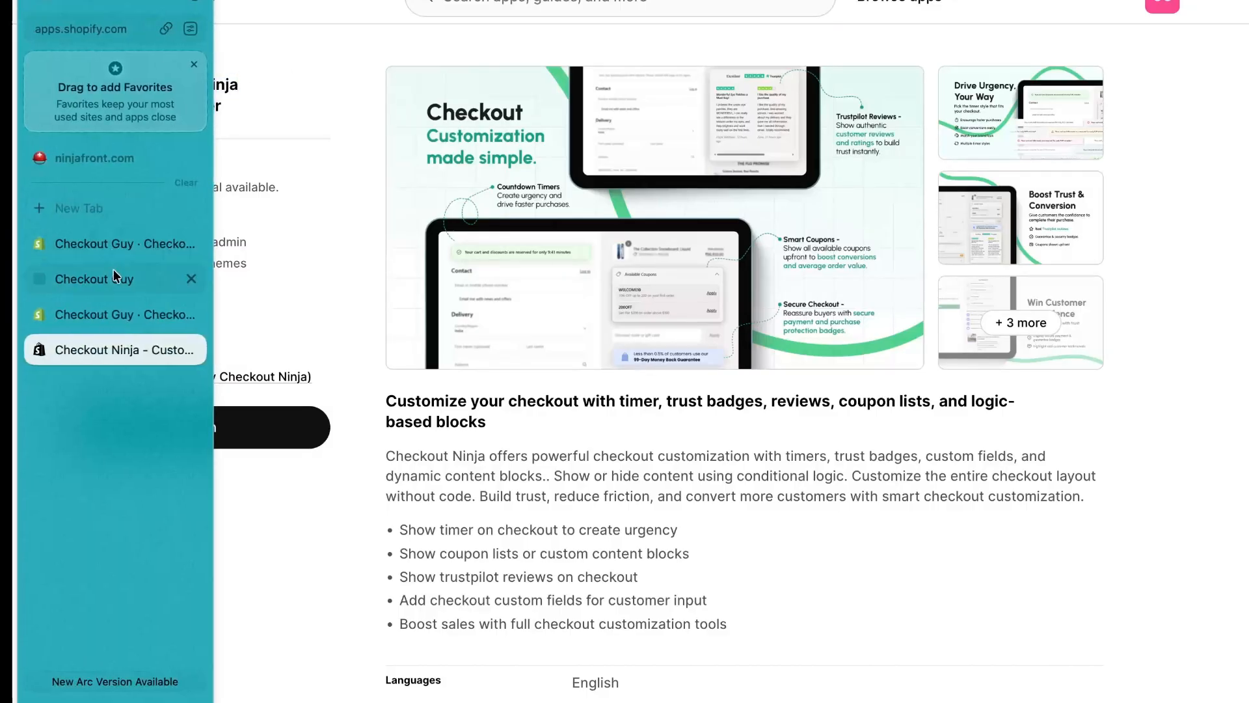
click(124, 307)
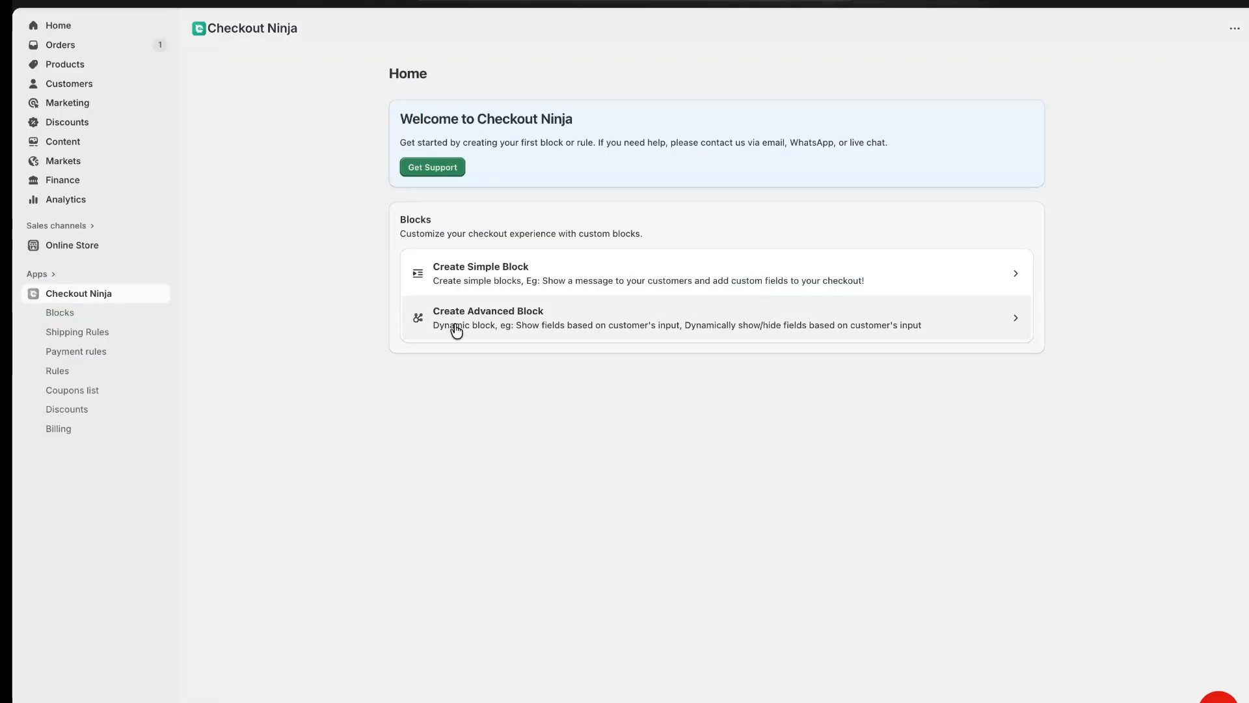
click(456, 331)
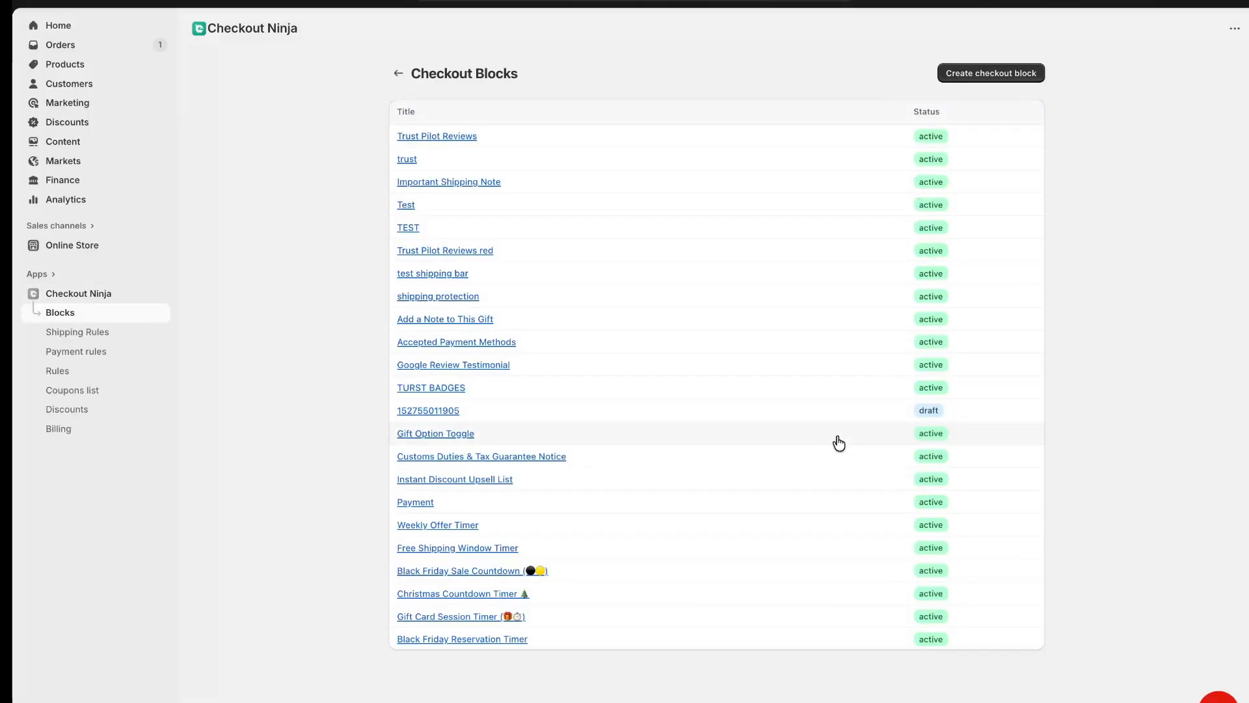
click(987, 77)
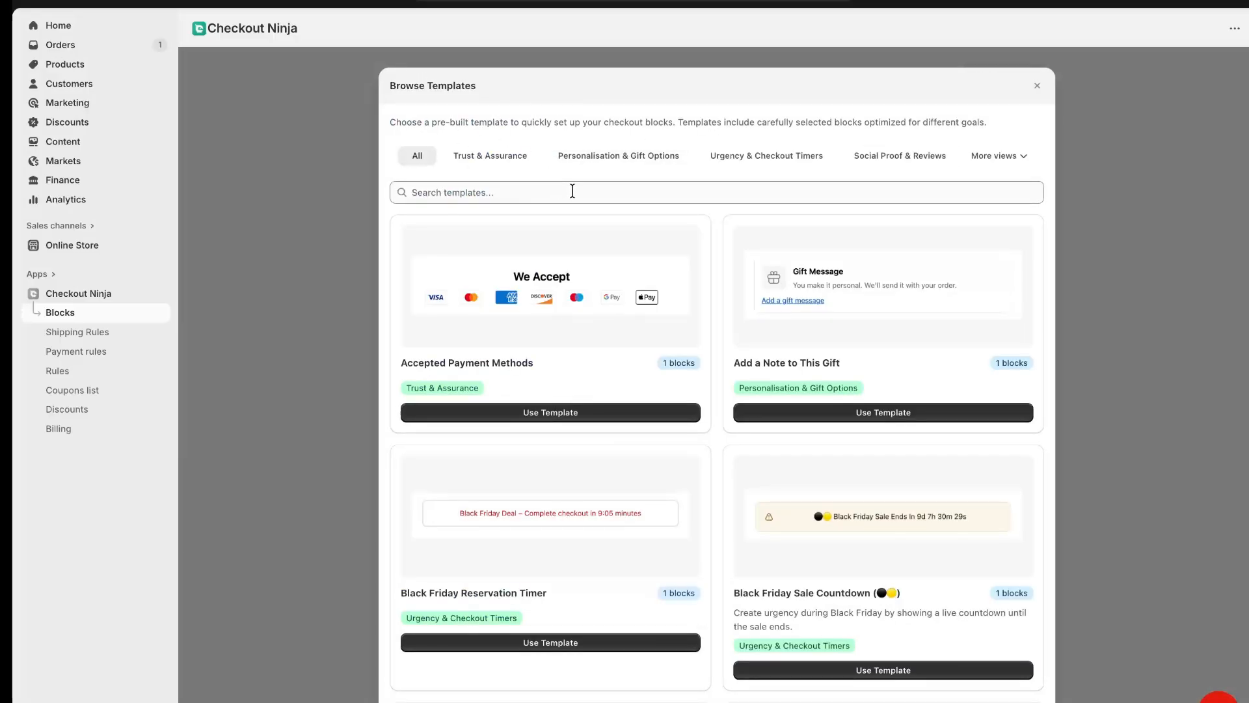
click(739, 163)
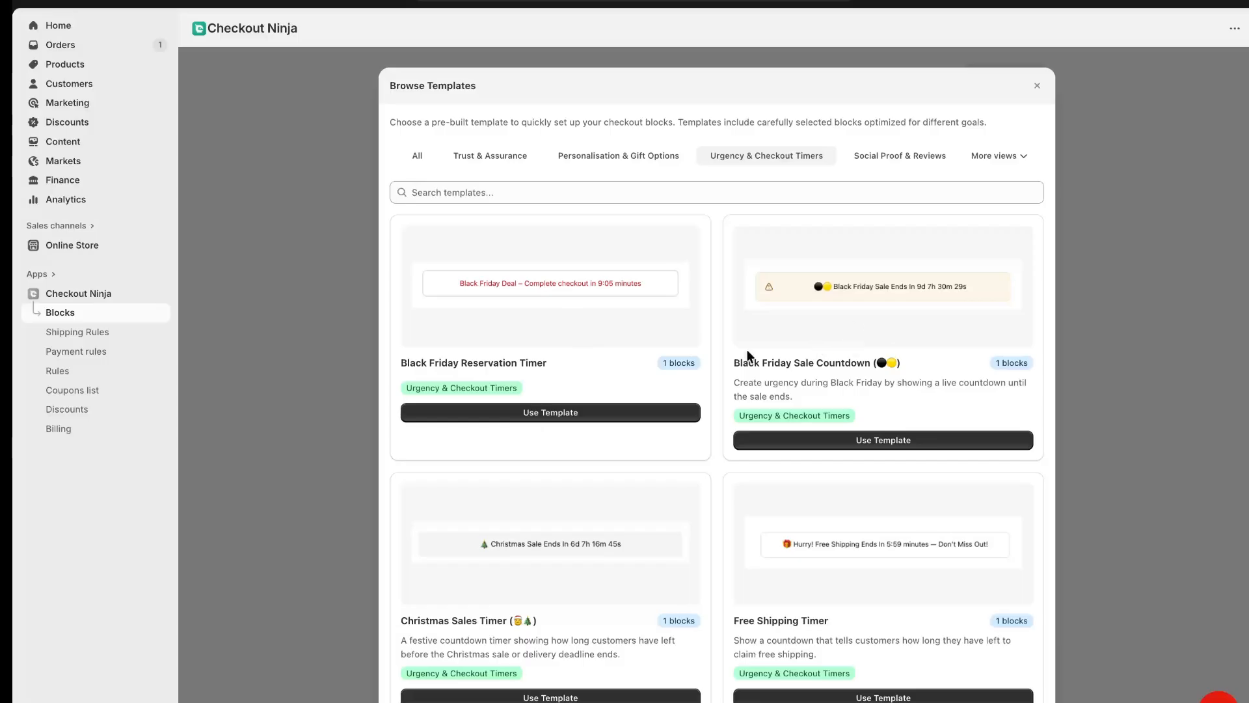
click(534, 414)
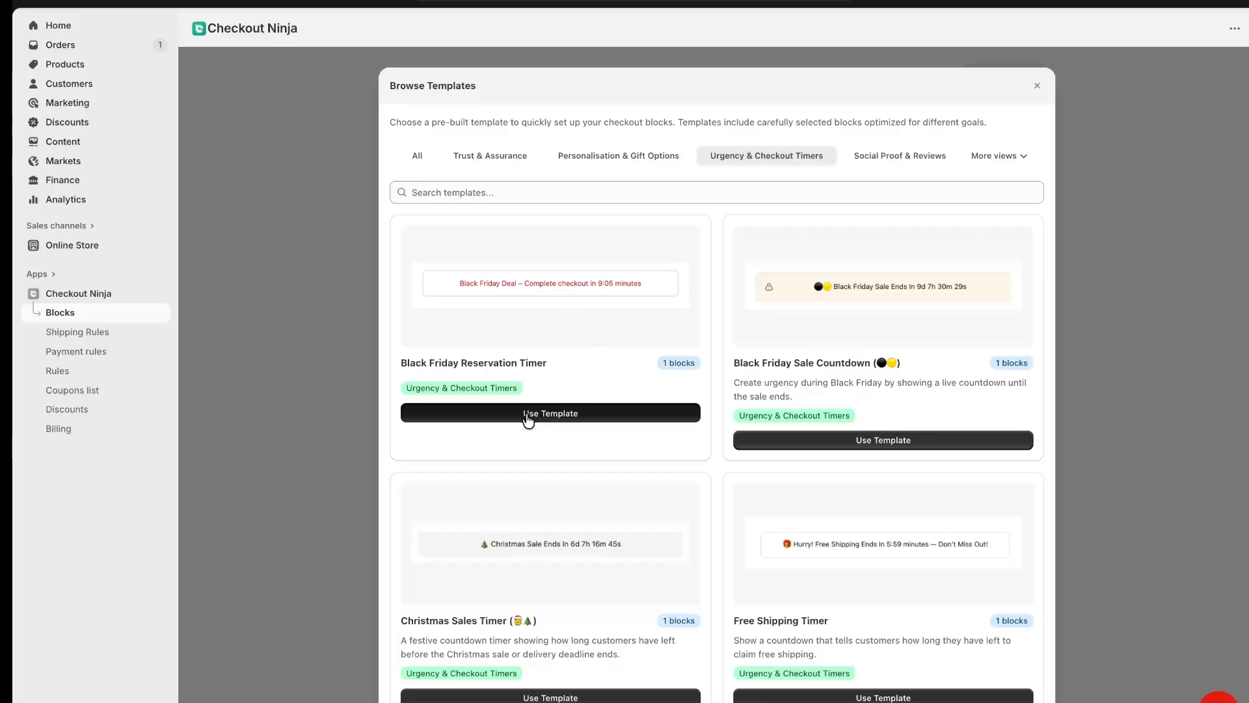
Expand the timer block and review its label while counting down and its label after count down
click(722, 420)
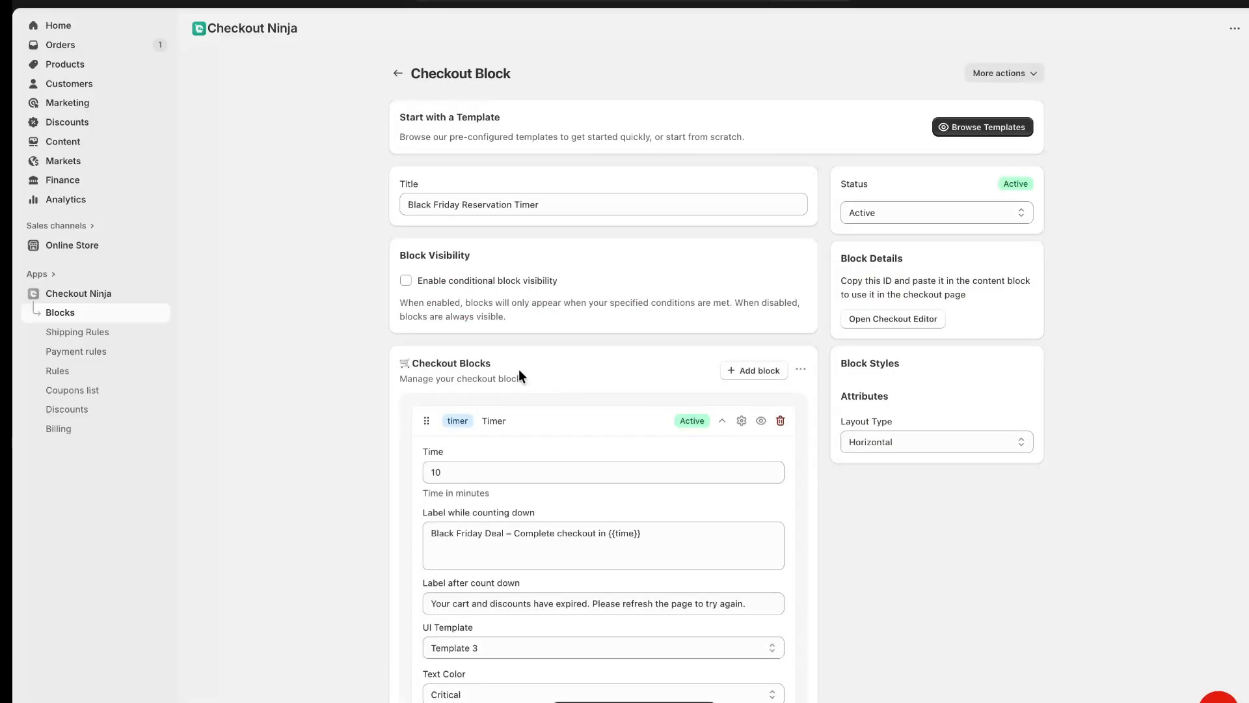
scroll(518, 369, down, 3)
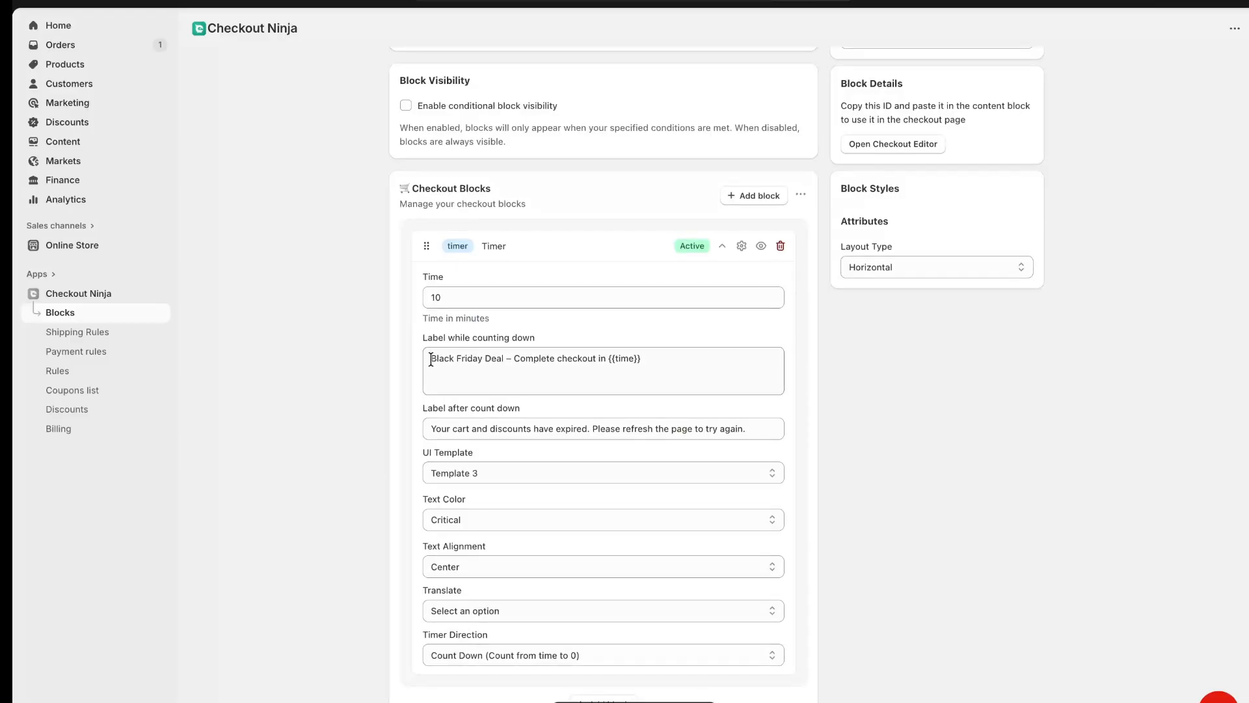
drag(430, 358, 608, 357)
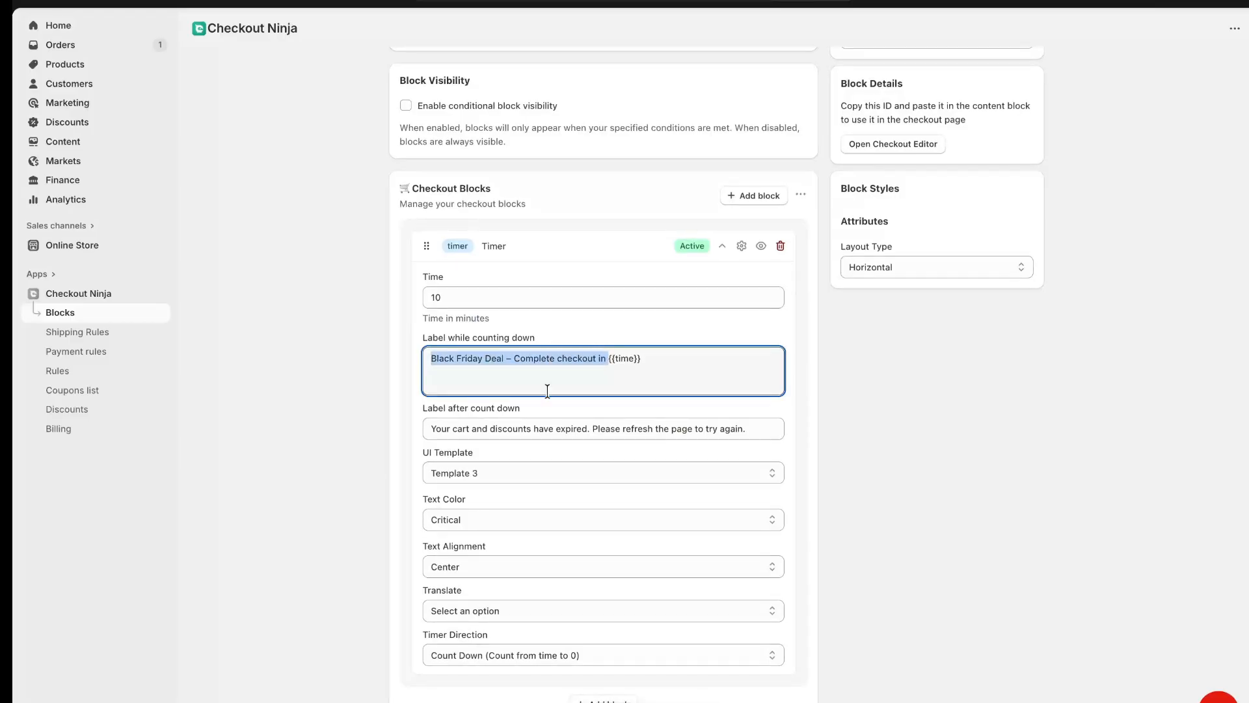
drag(428, 430, 748, 429)
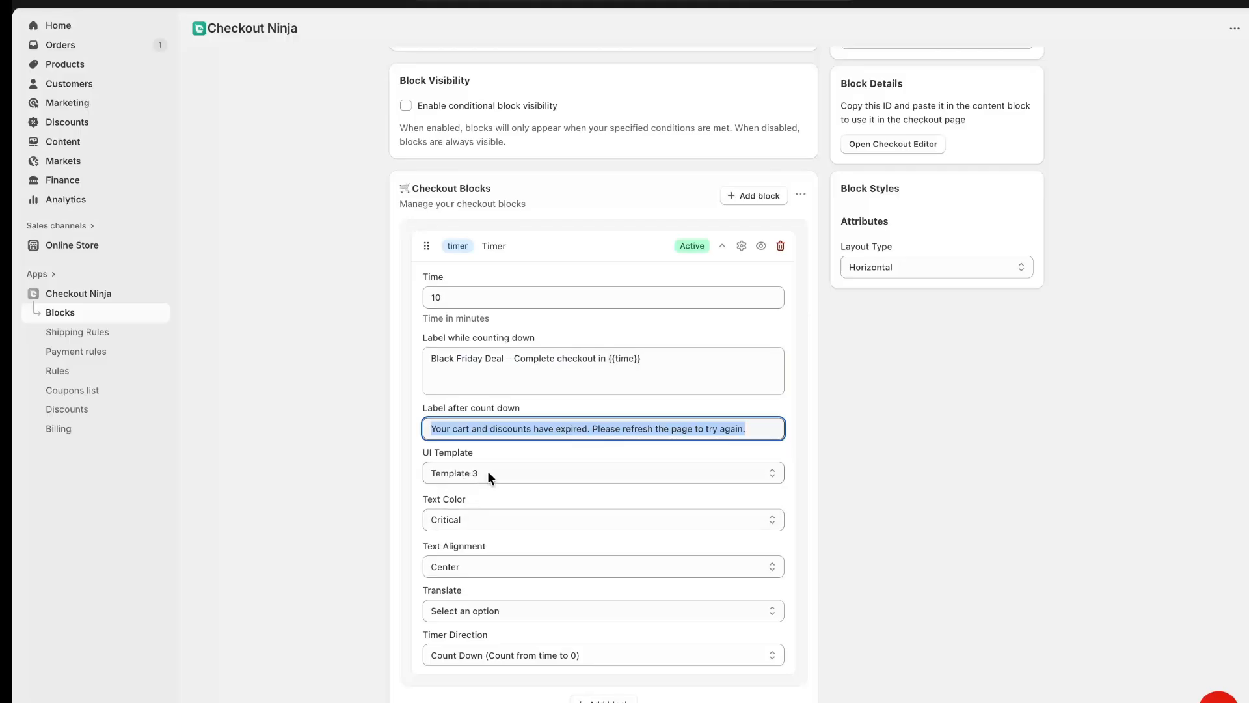
click(865, 333)
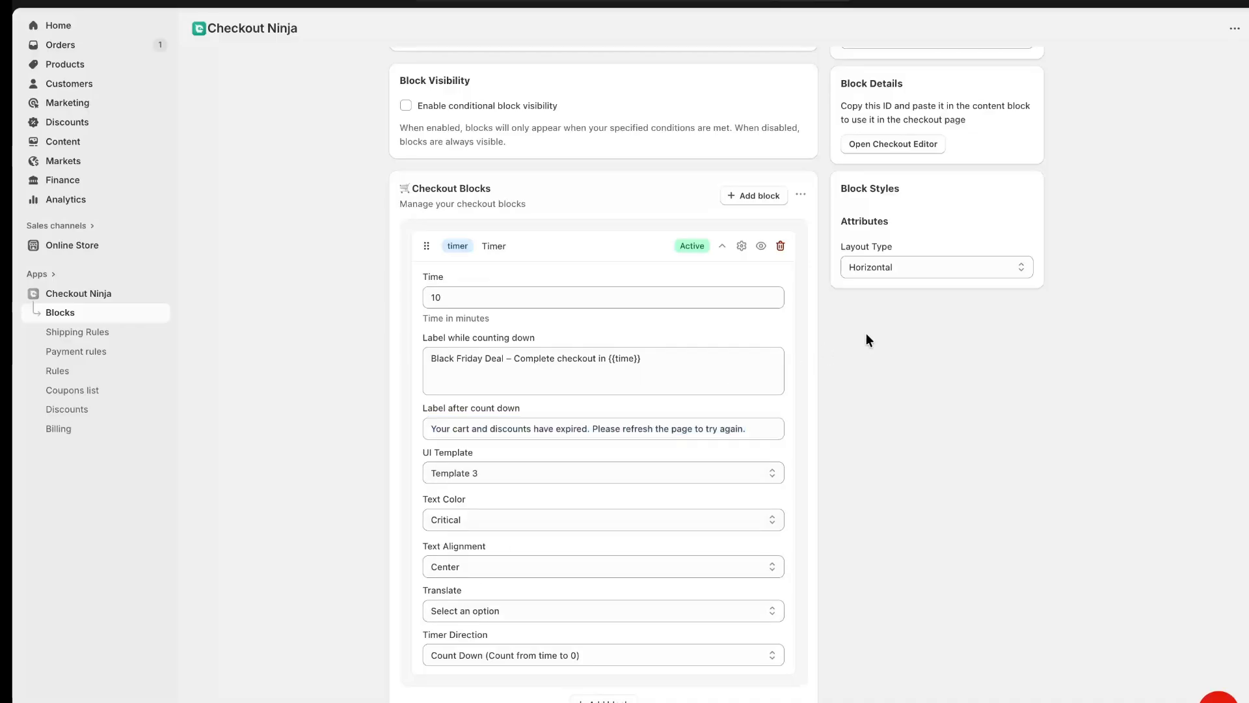
scroll(865, 334, up, 3)
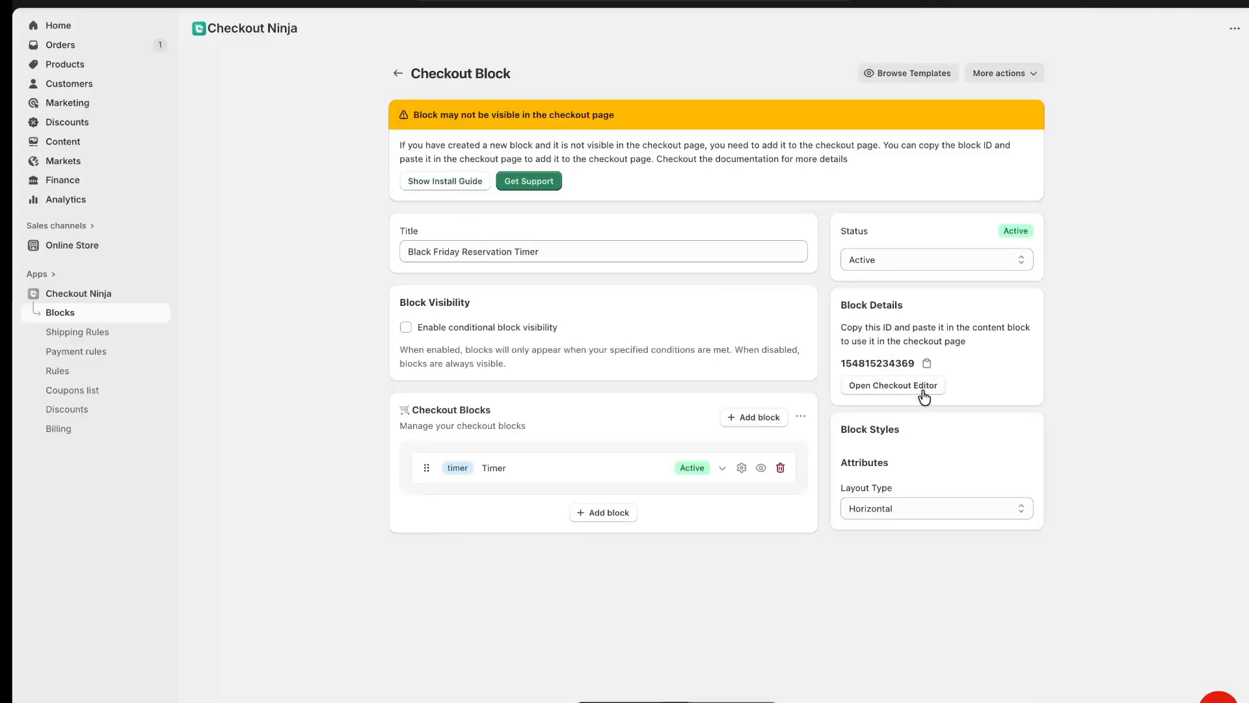
click(922, 390)
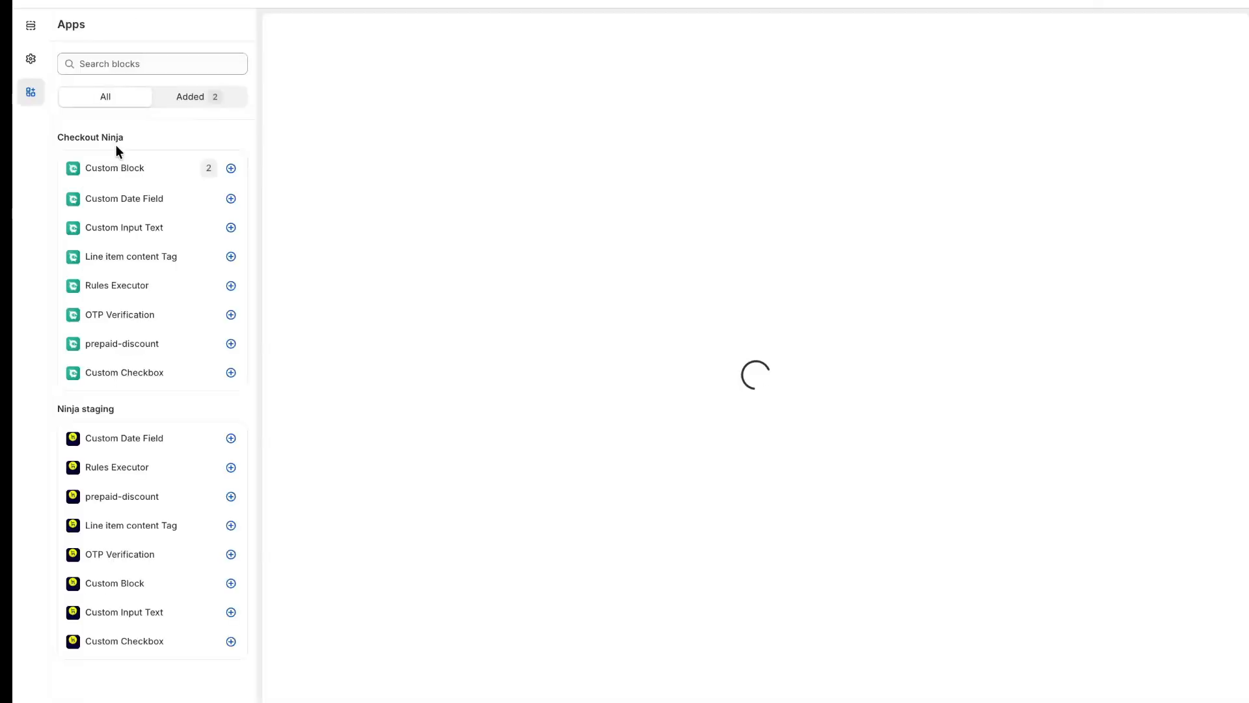
click(231, 168)
click(280, 197)
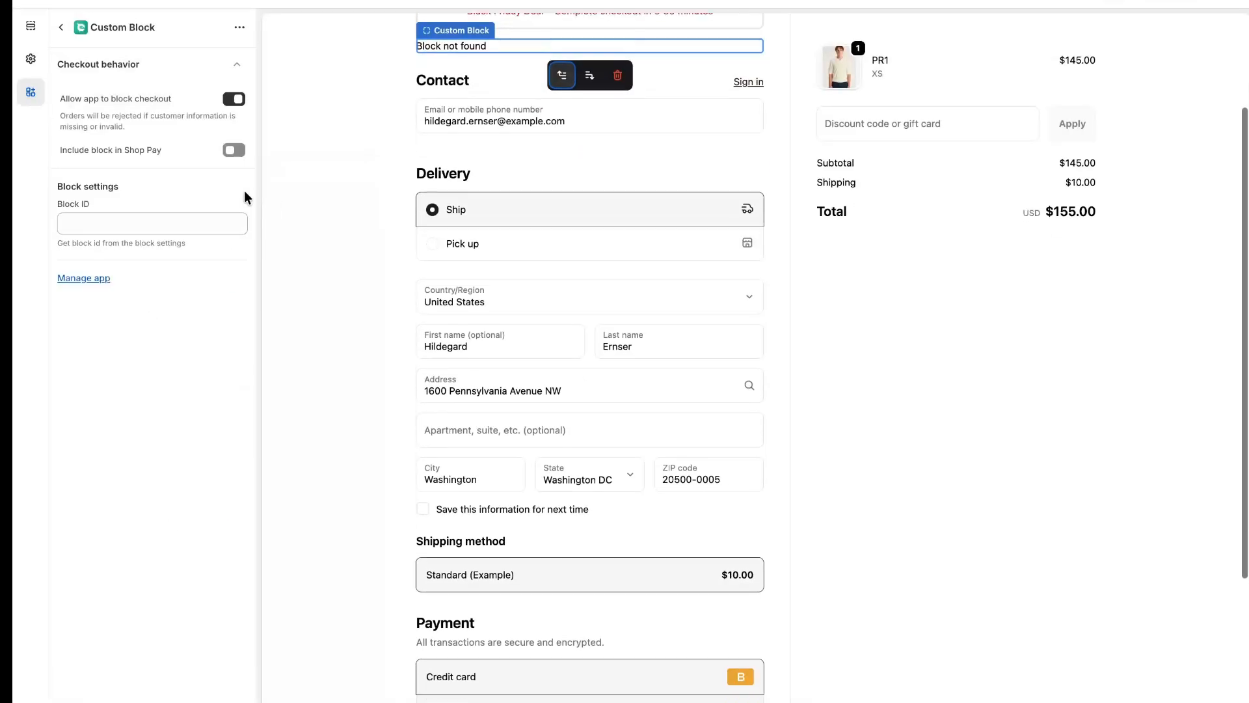
click(137, 222)
key(ctrl+v)
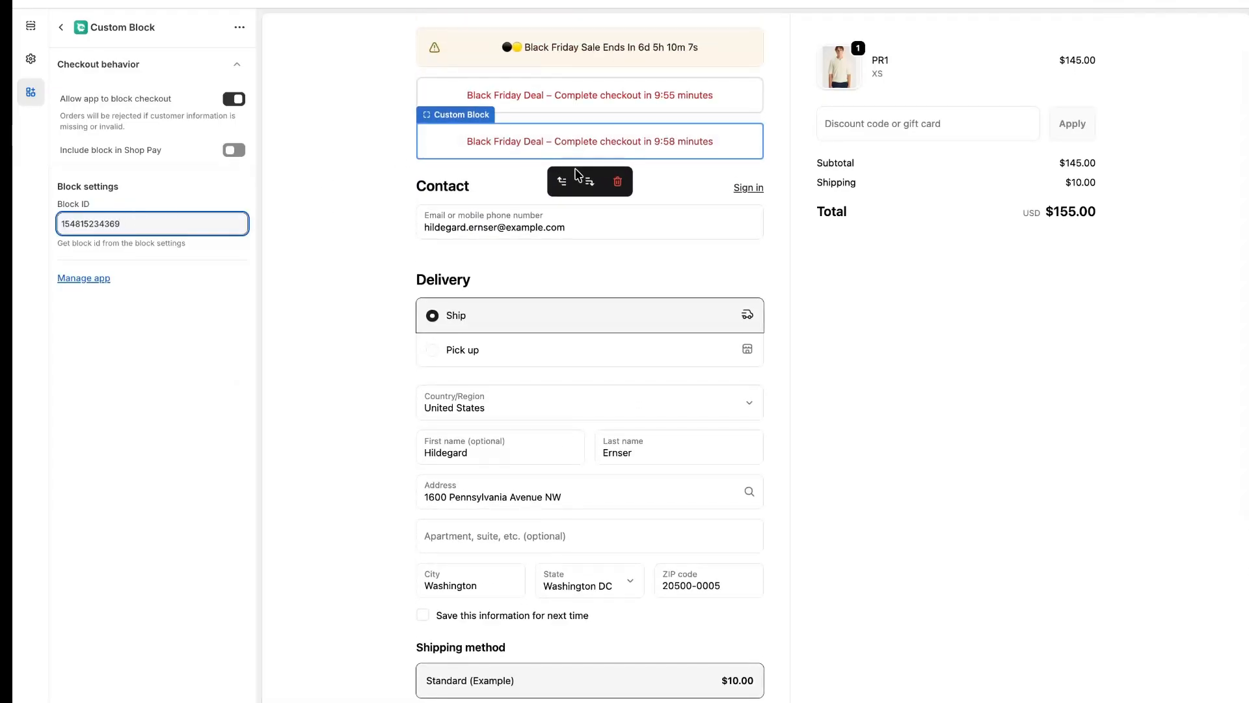
Delete the newly added Custom Block from the checkout page
click(620, 185)
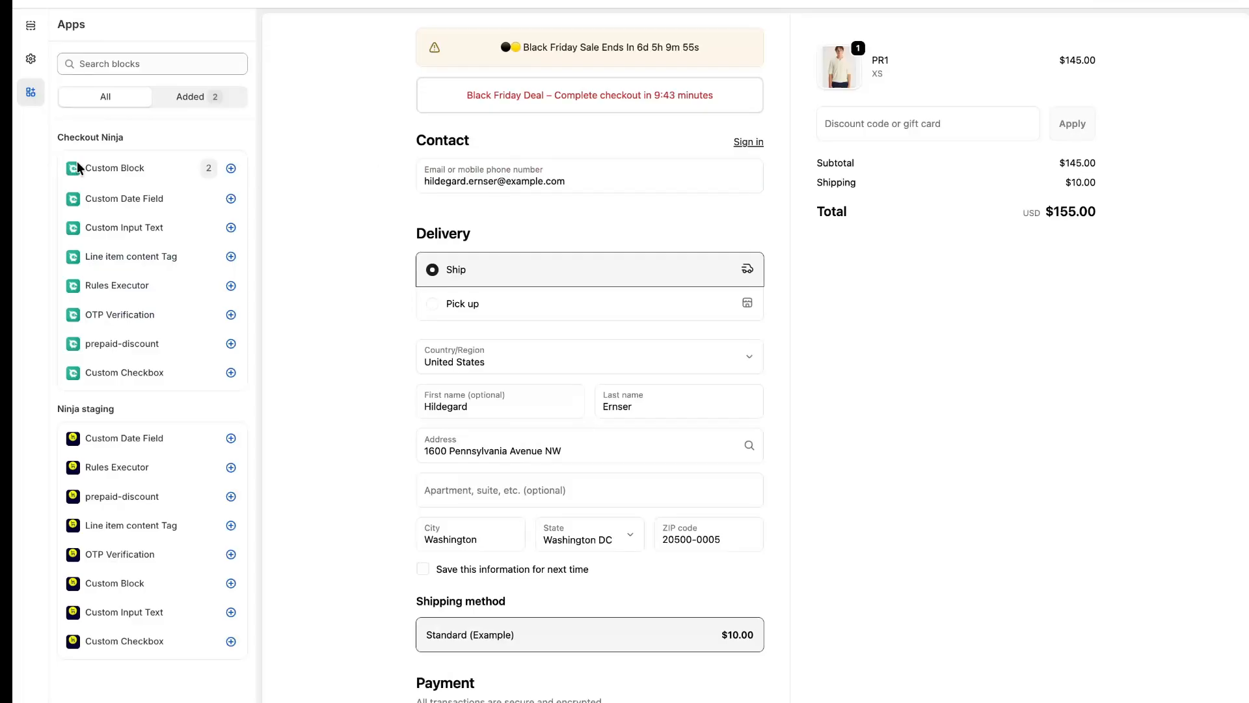
Return to Checkout Ninja's block list and create a checkout block from the Black Friday Sale Countdown template
mouse_move(13, 293)
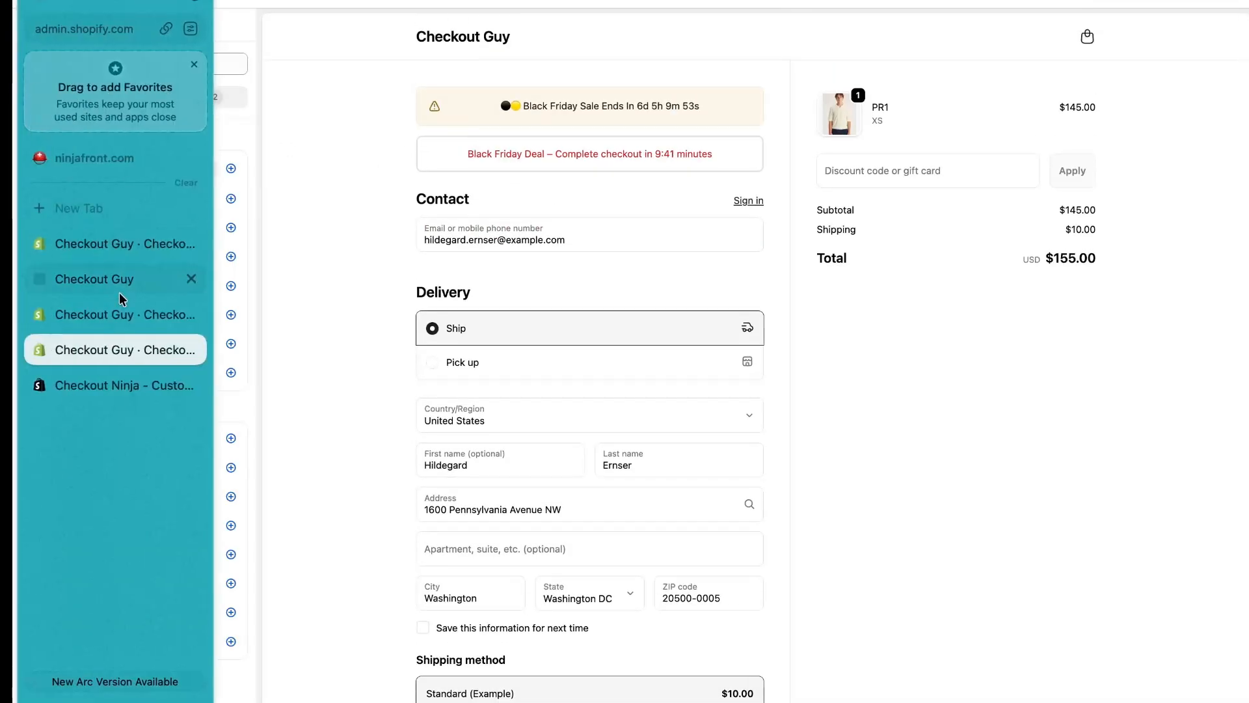
click(109, 316)
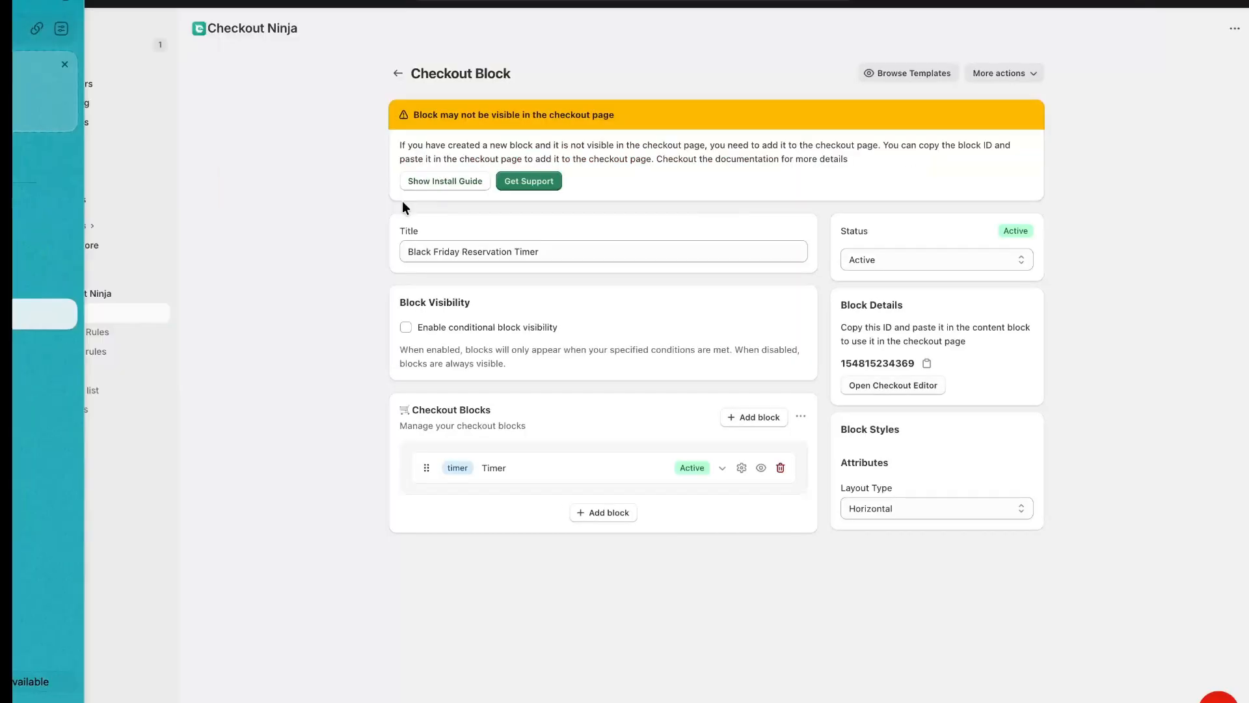
click(397, 75)
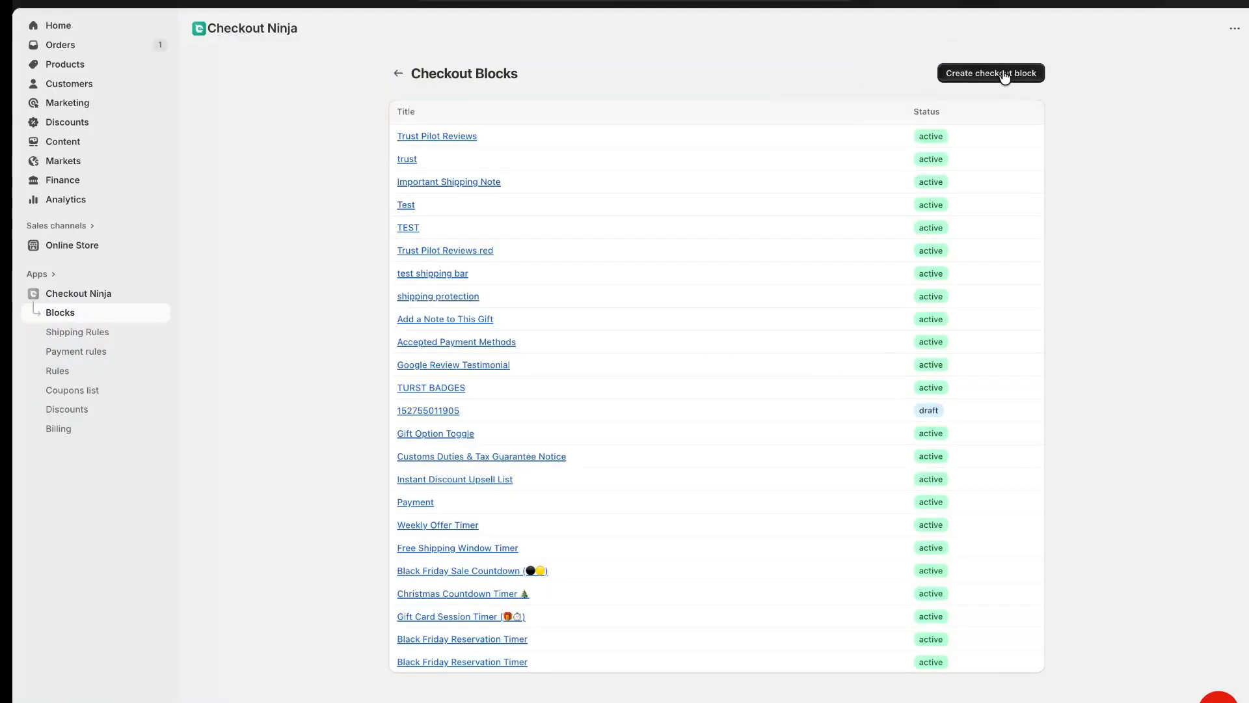
click(1002, 75)
click(763, 160)
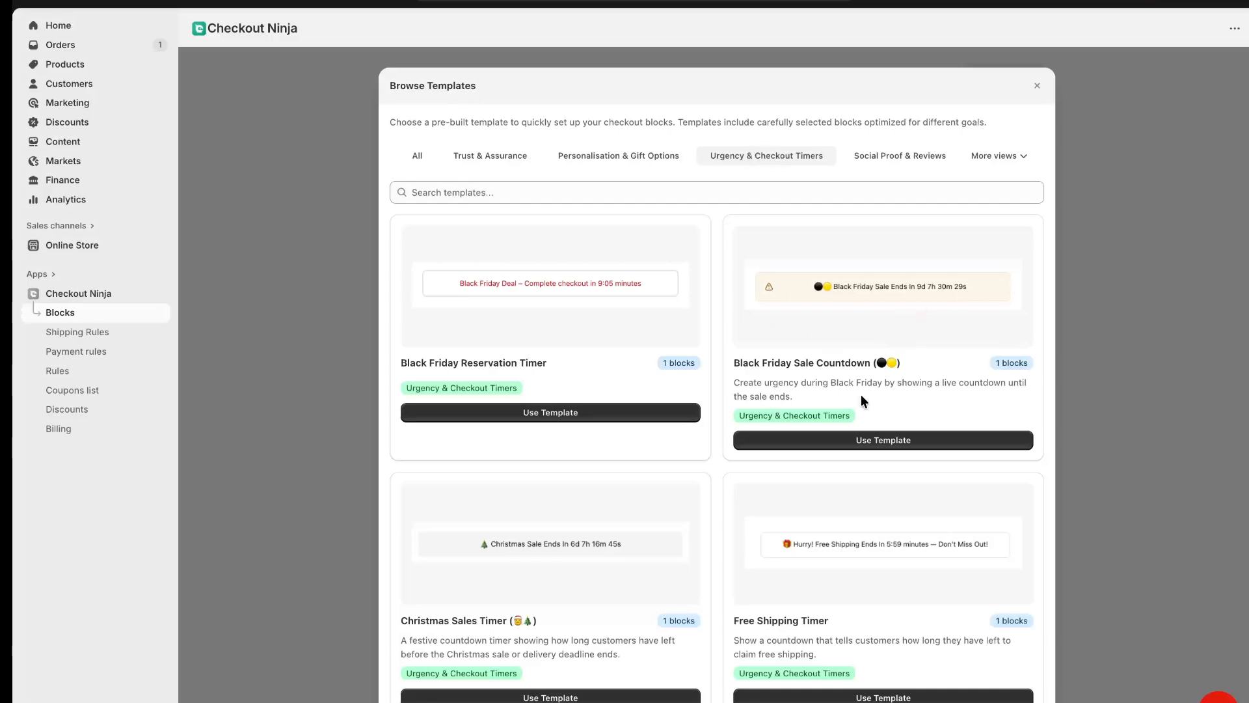
click(852, 443)
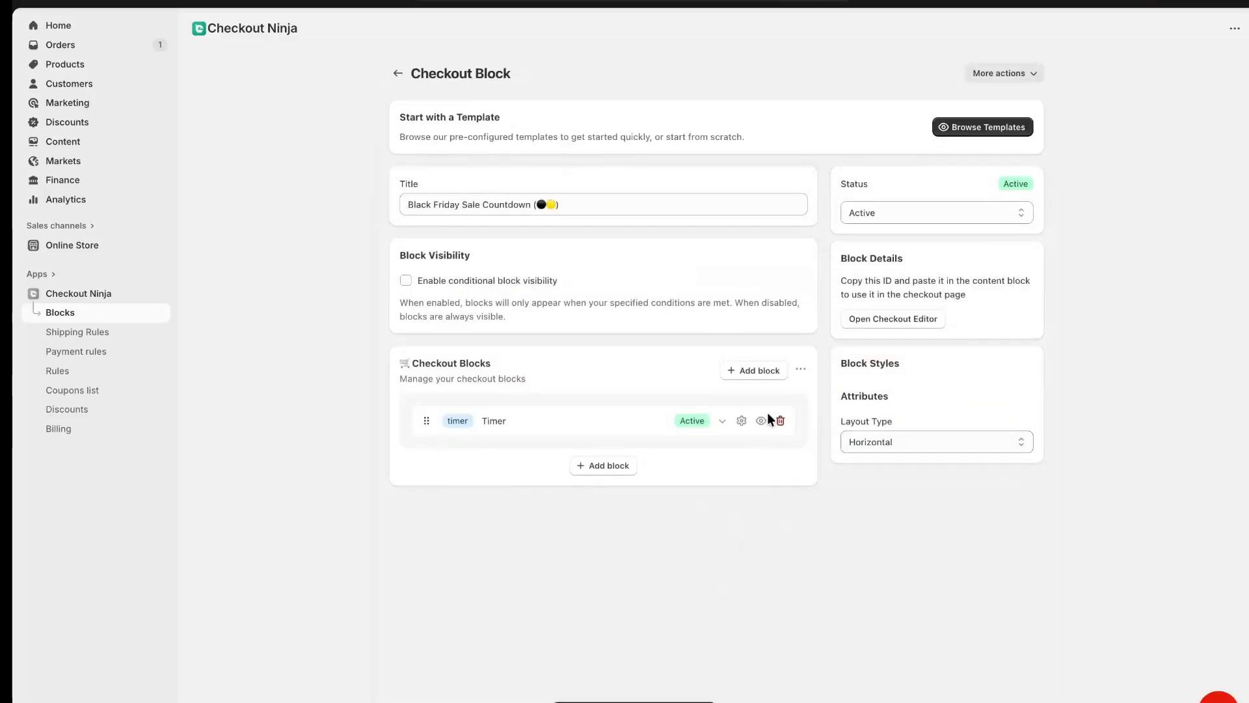
click(722, 422)
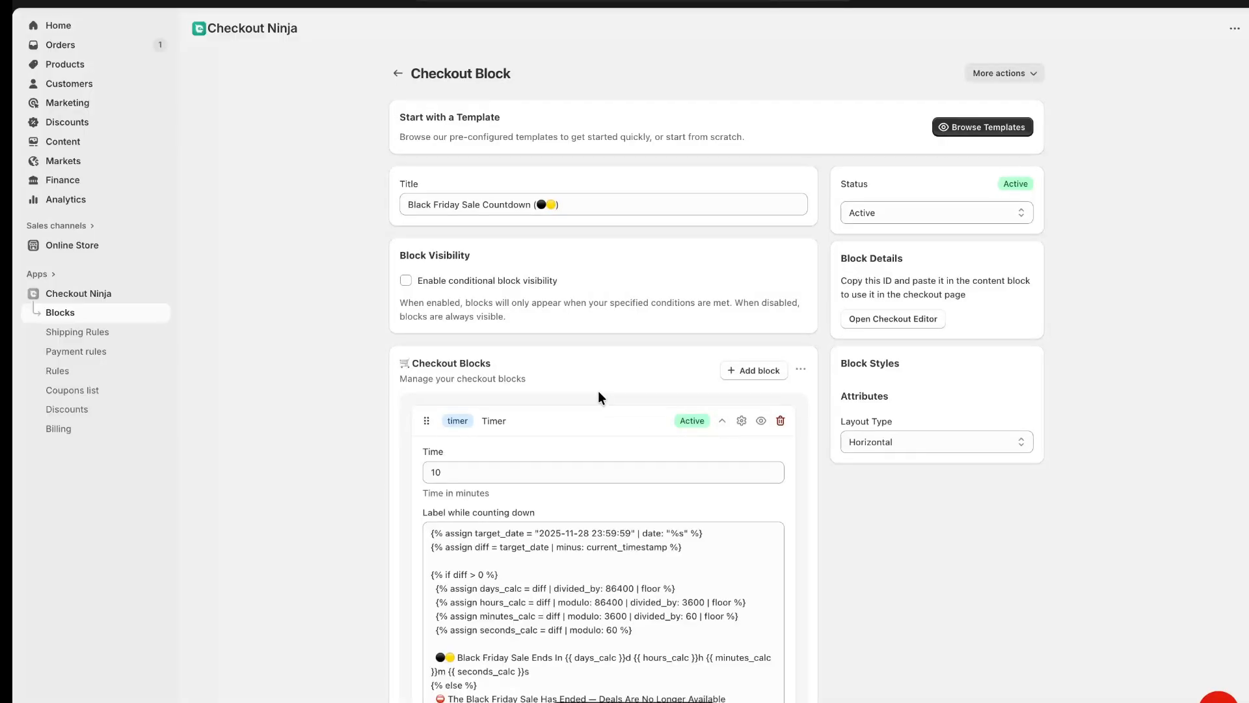
scroll(598, 390, down, 4)
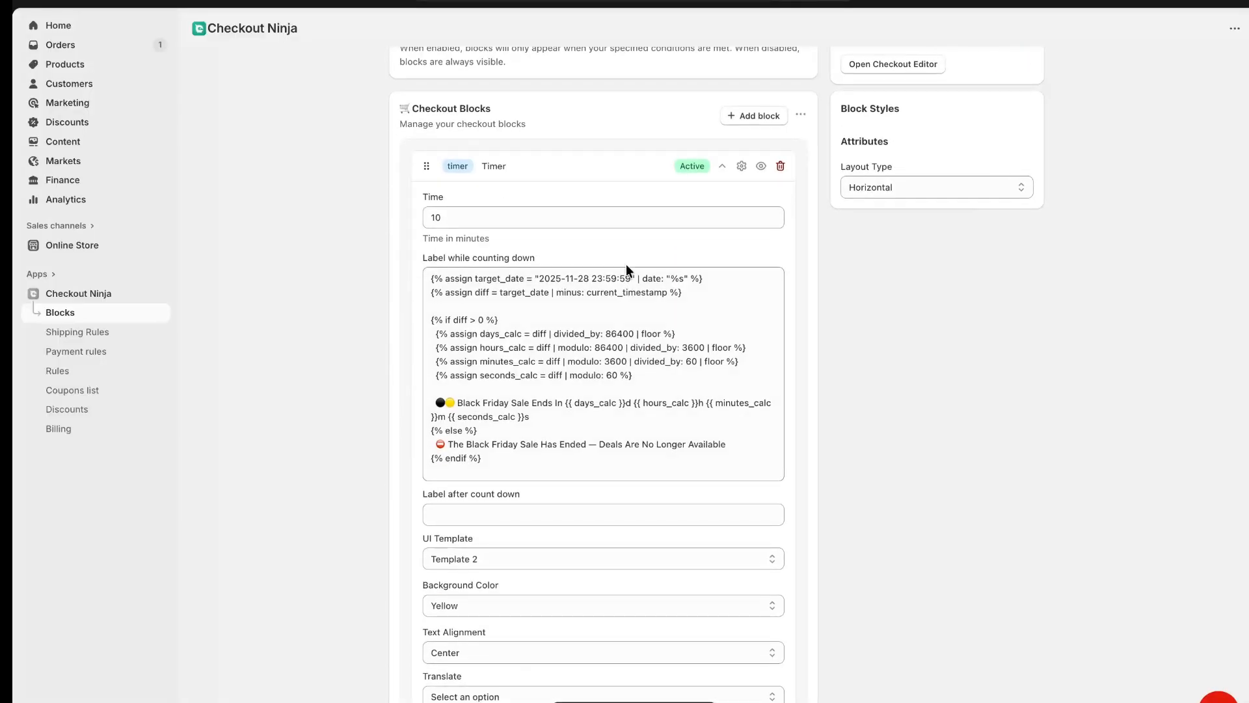
drag(539, 279, 628, 276)
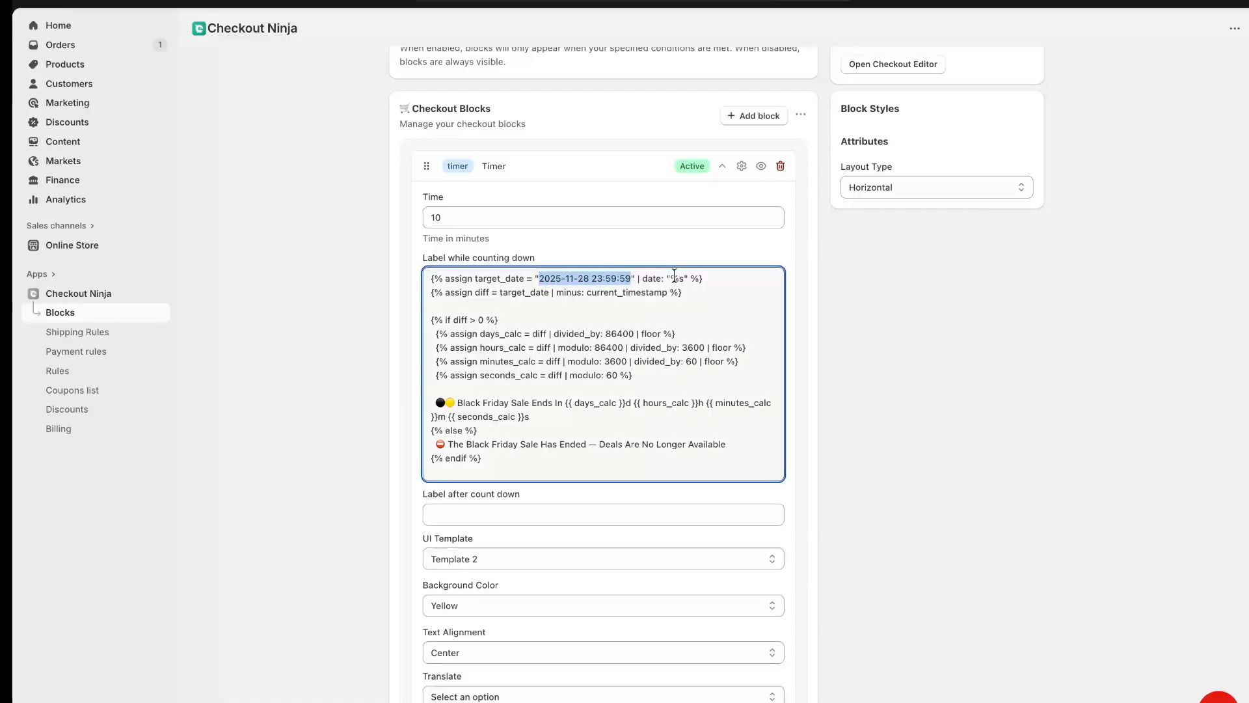
click(591, 279)
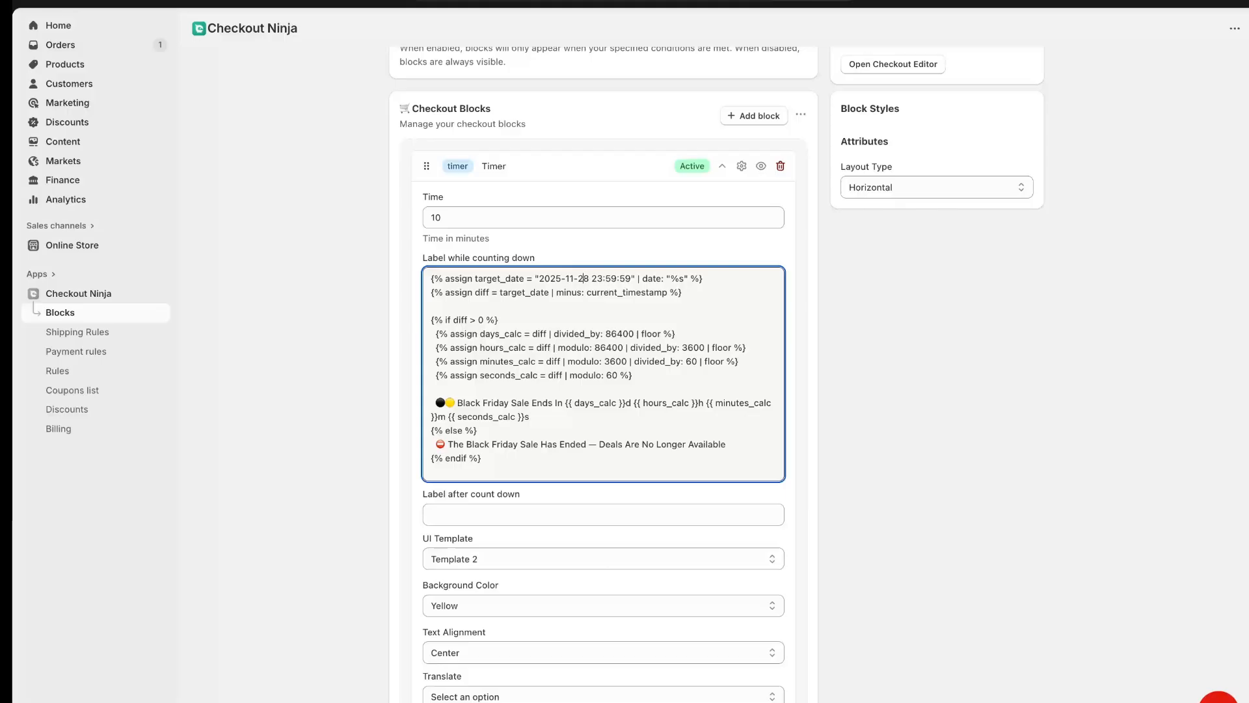
key(BackSpace)
key(BackSpace)
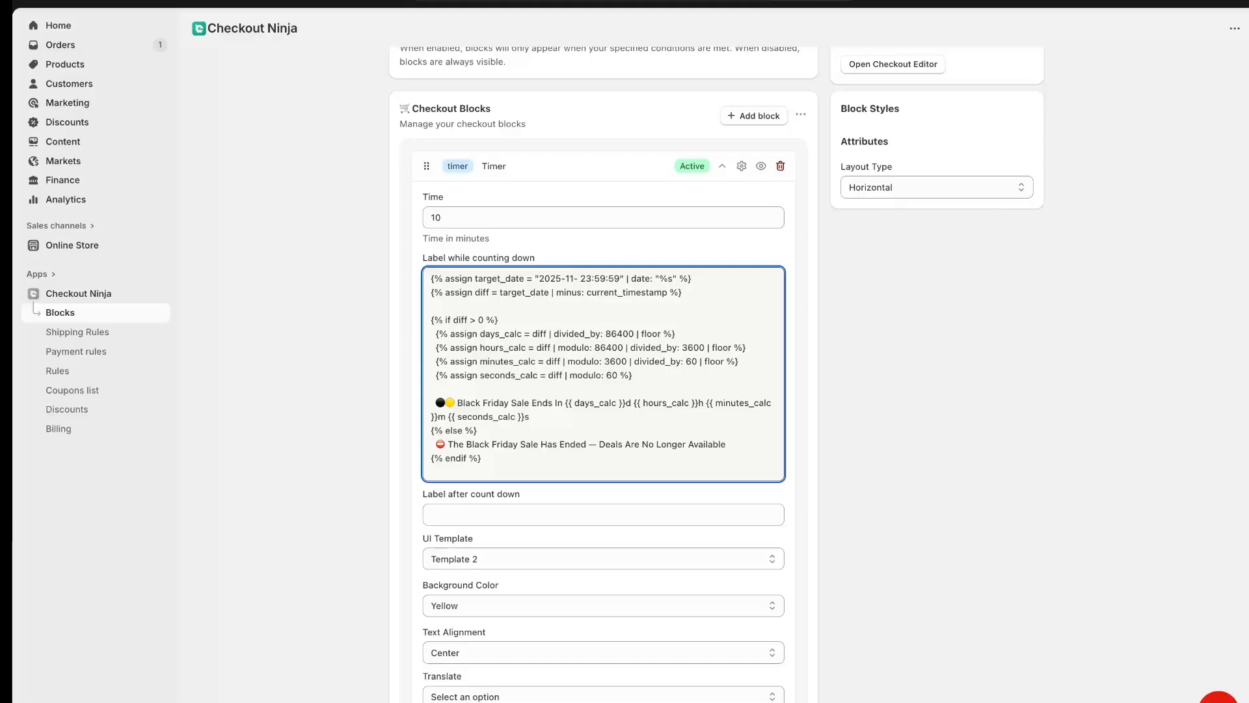
text(30)
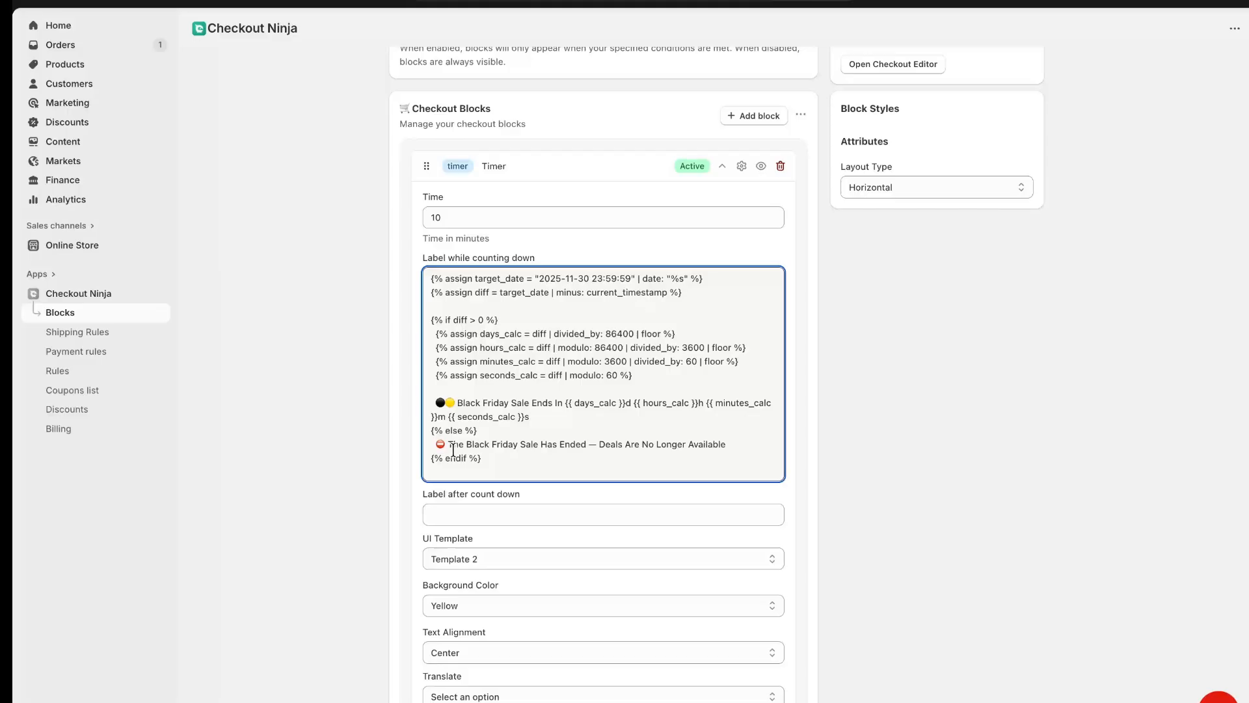
Review the countdown label's running and ended sale messages, the Time value and the remaining block settings
click(434, 402)
shift+click(545, 403)
shift+click(564, 402)
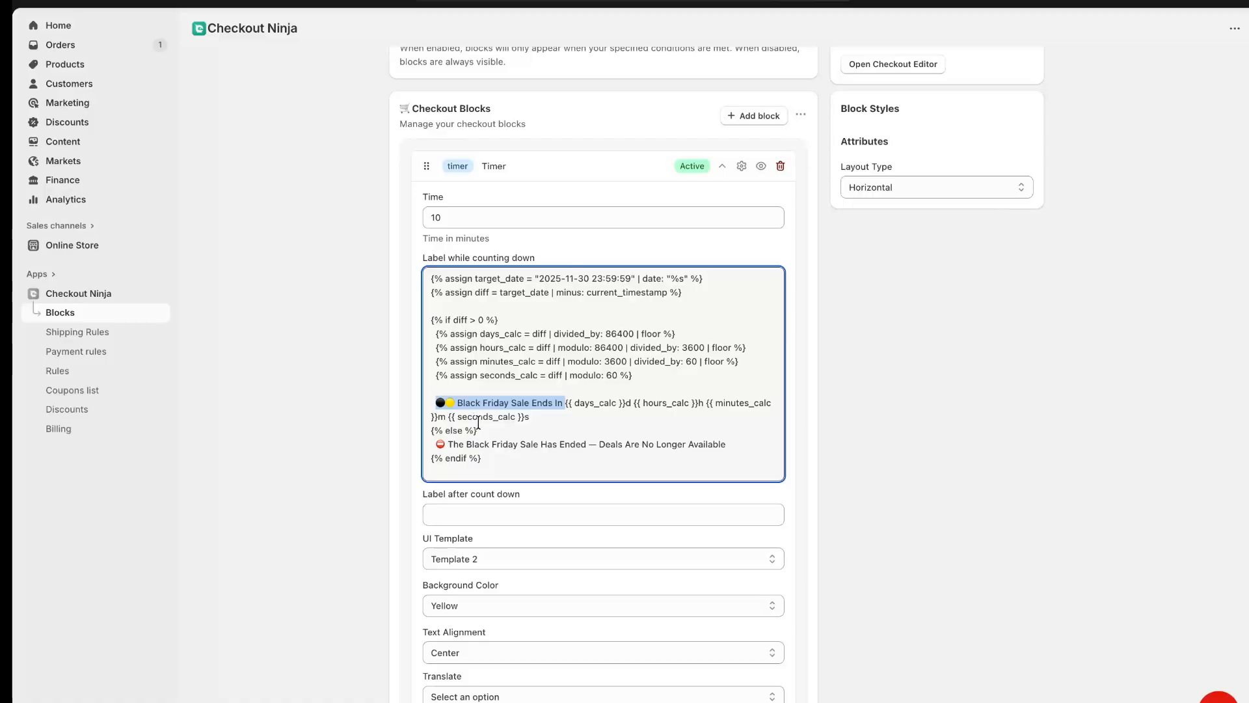
click(480, 444)
double_click(480, 444)
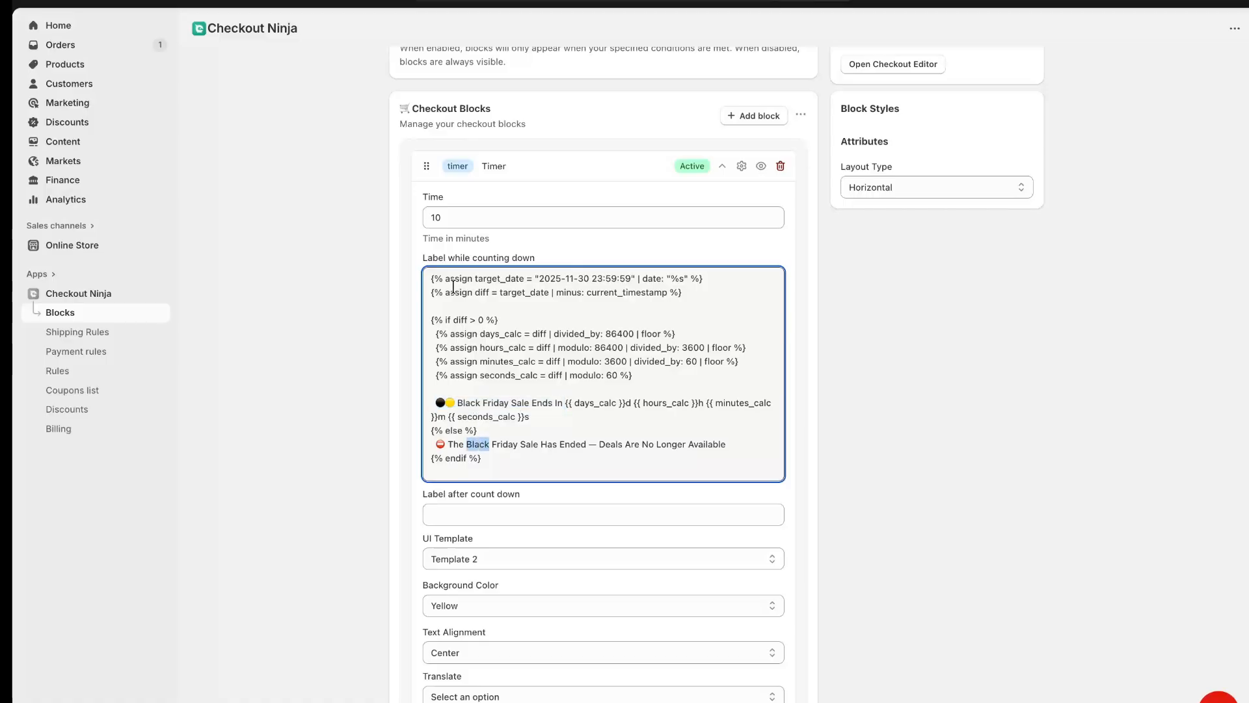
double_click(447, 218)
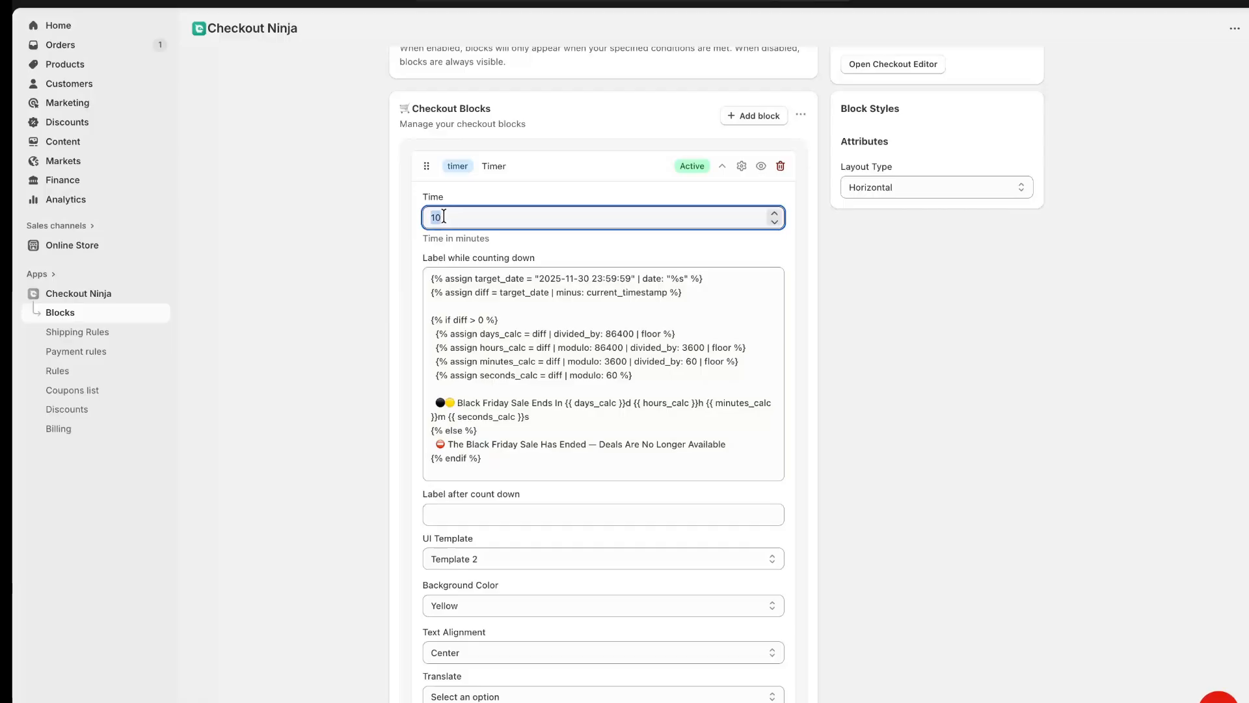
click(413, 222)
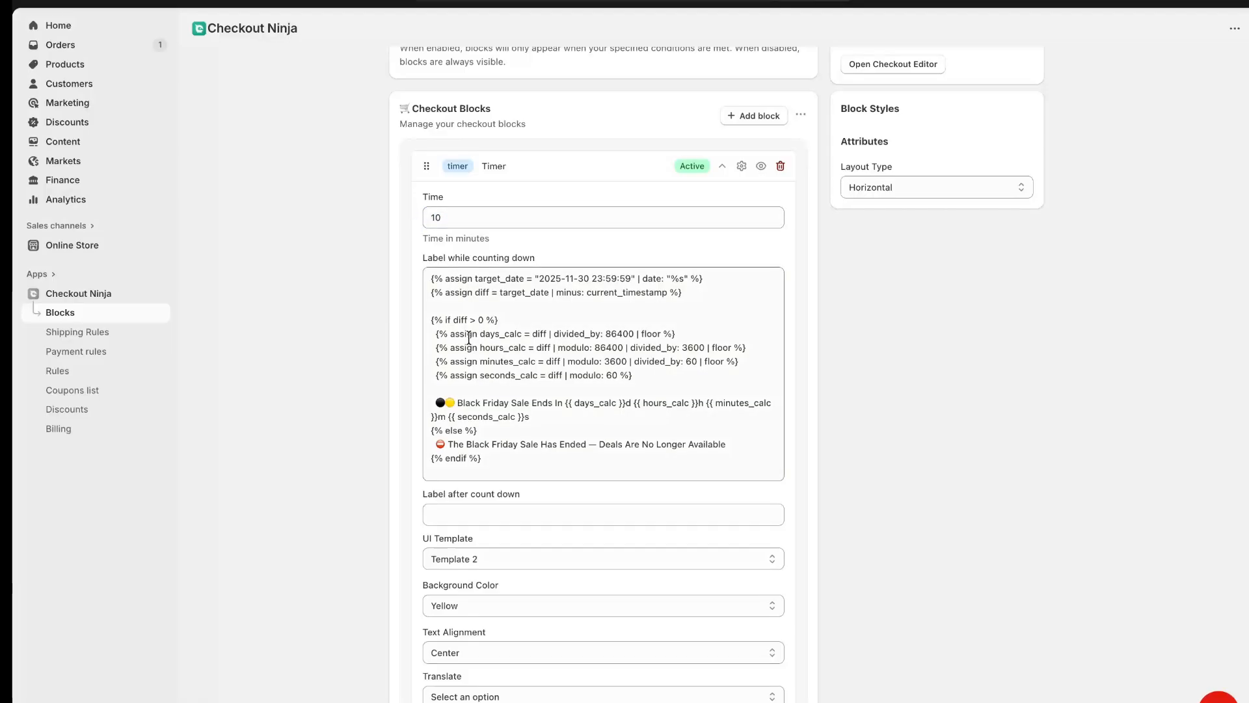
scroll(501, 470, down, 1)
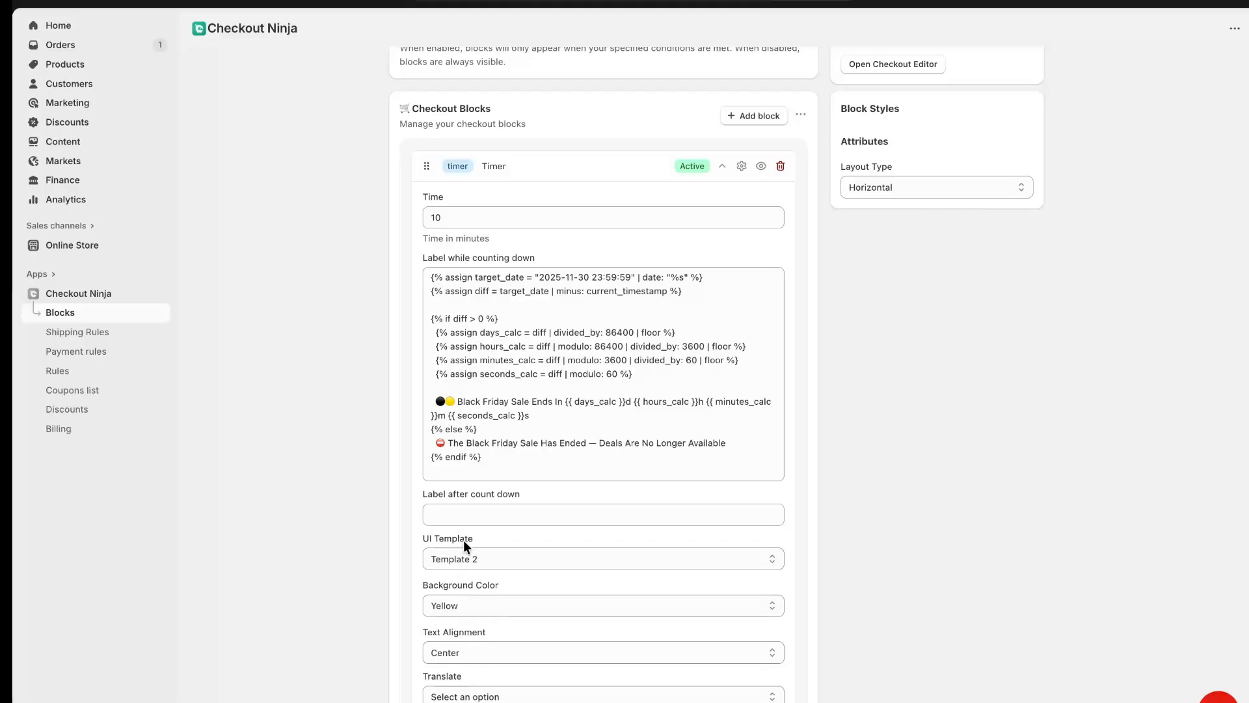
scroll(941, 294, up, 3)
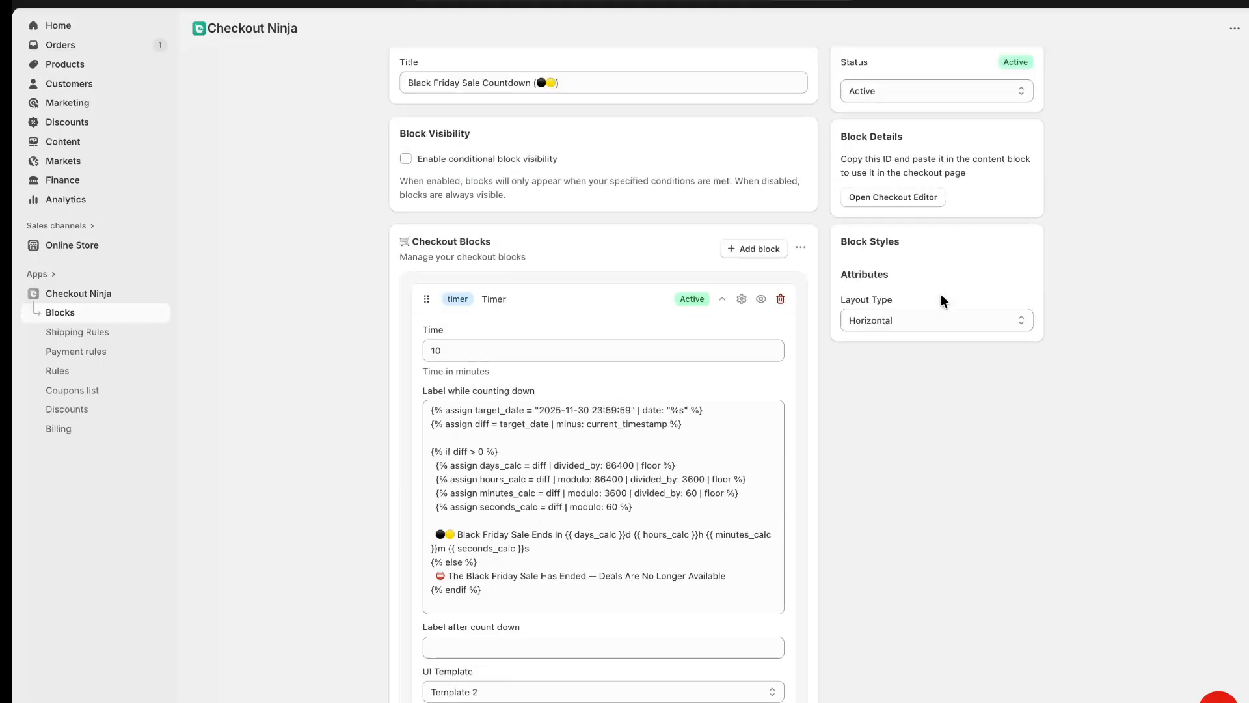
Set the timer block's background color to Green, keeping Template 2, and save the checkout block
scroll(865, 274, down, 5)
click(450, 470)
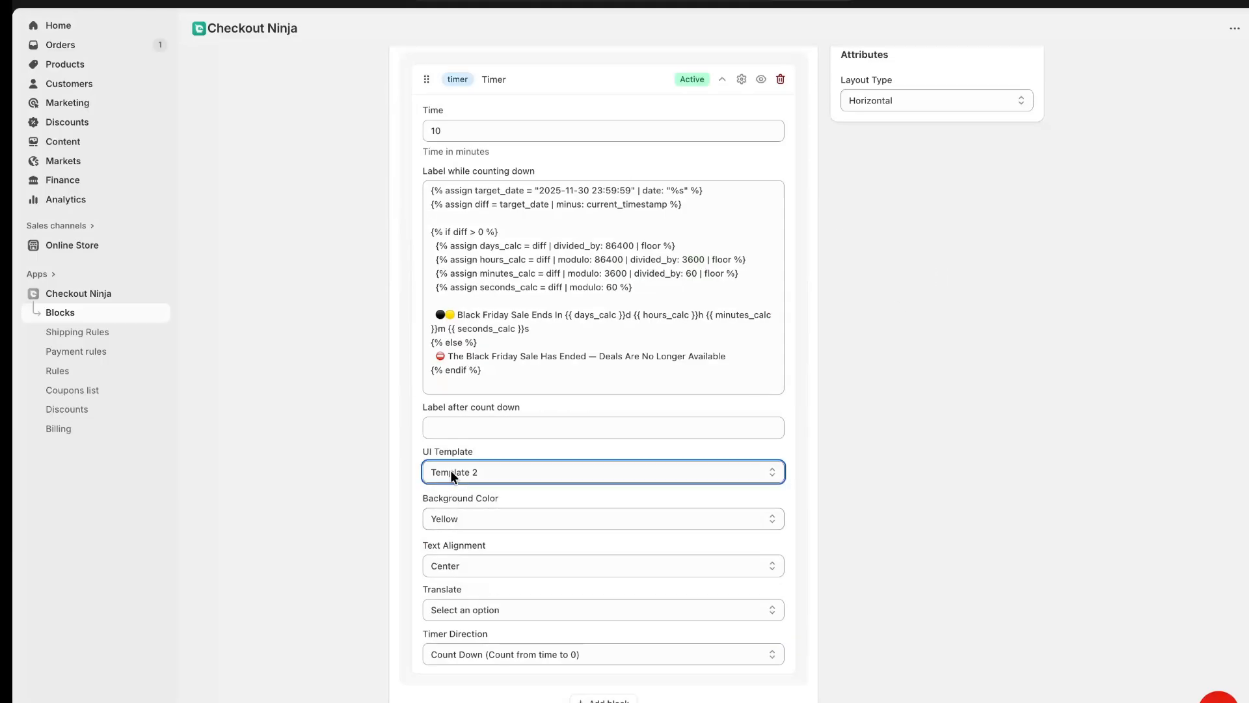
click(403, 514)
click(440, 514)
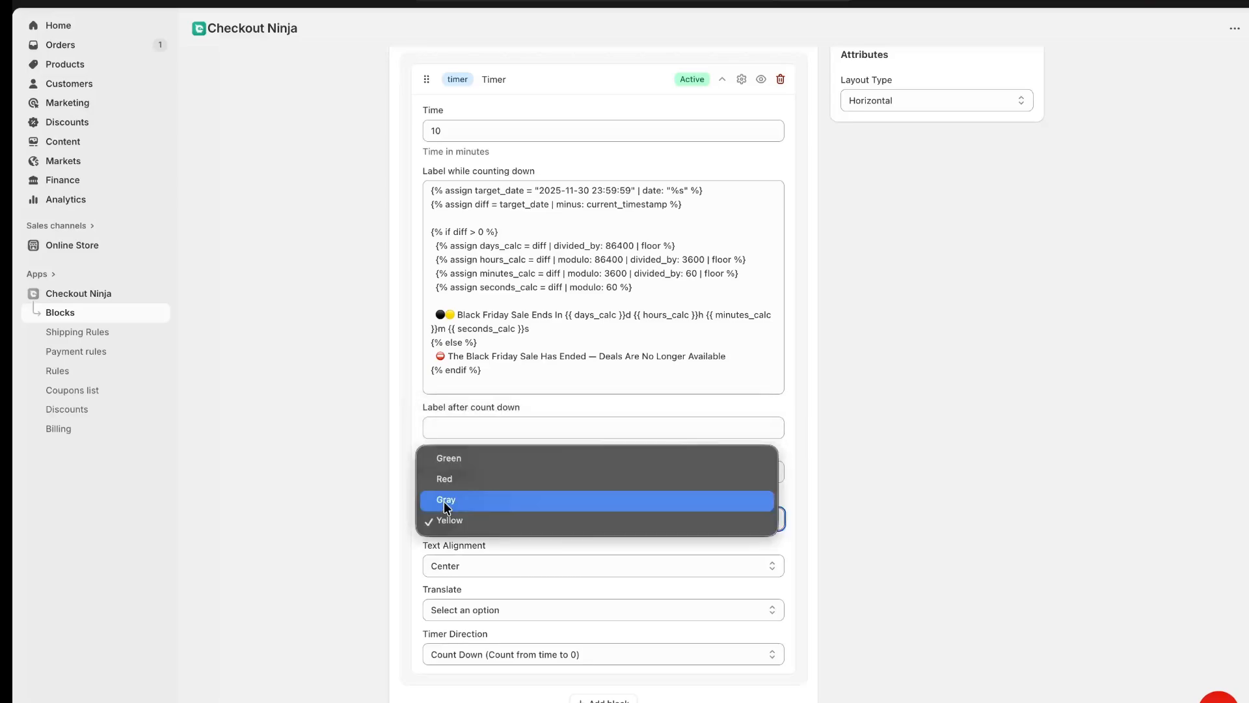
click(449, 459)
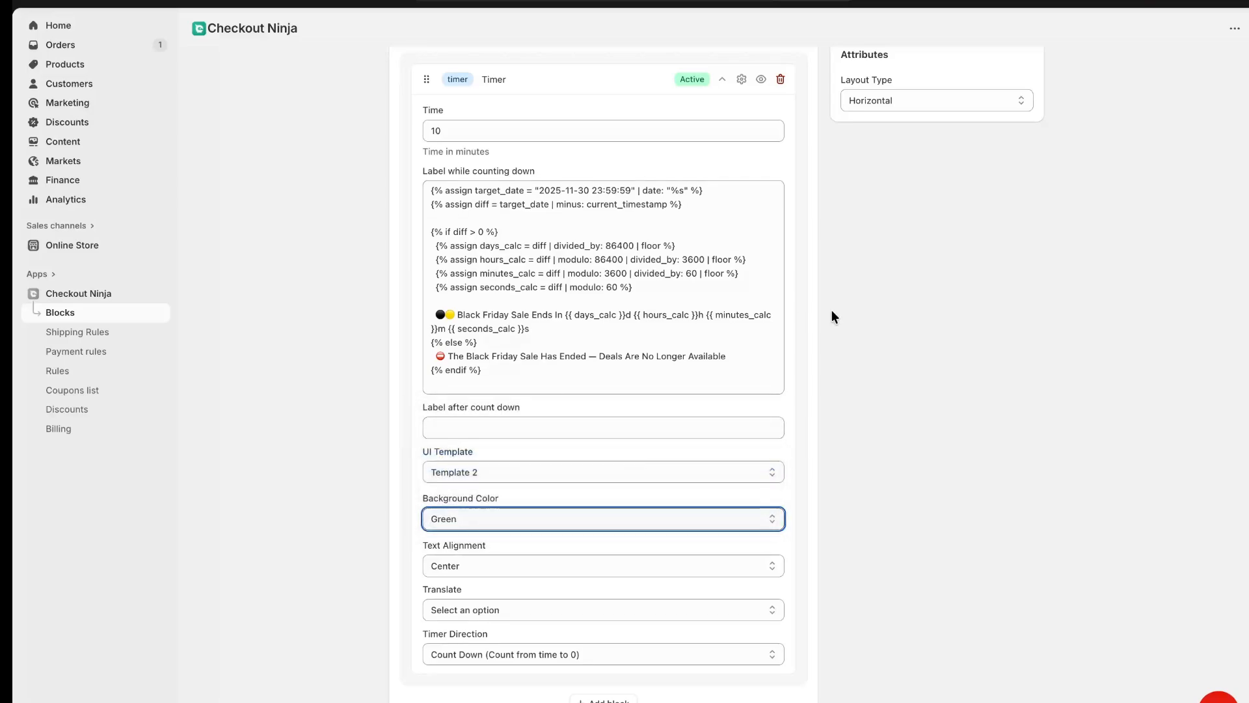
scroll(831, 309, up, 5)
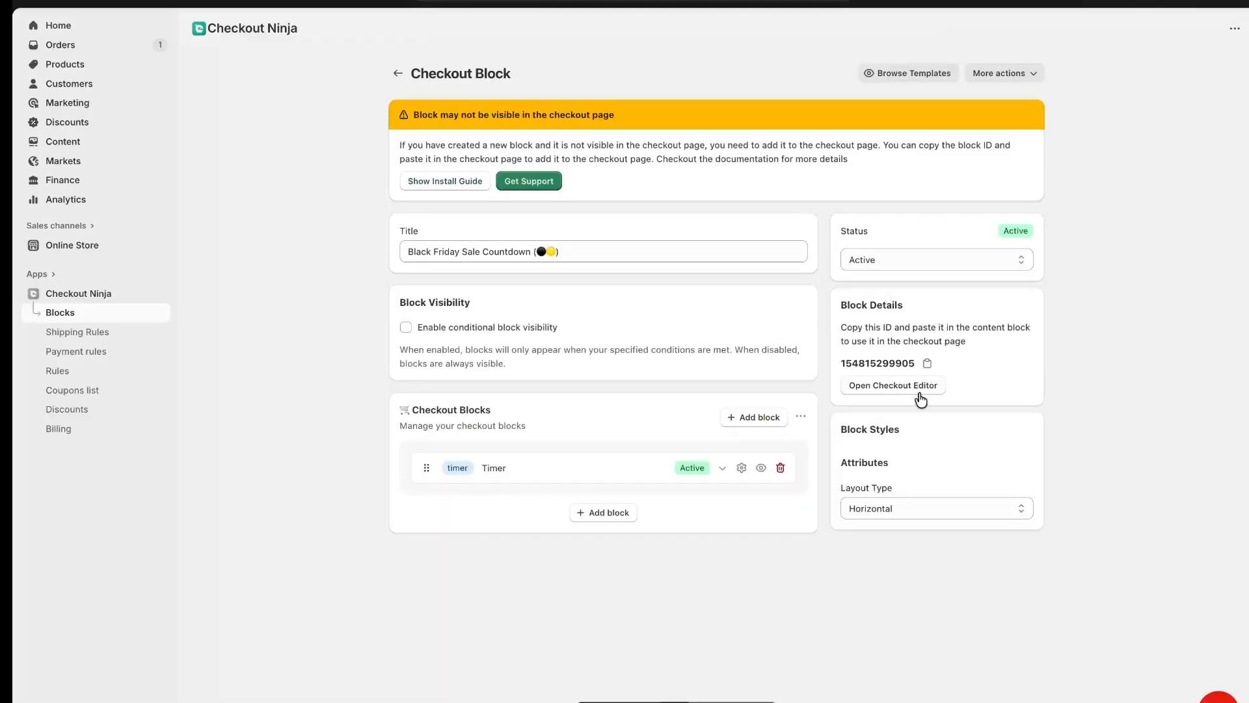
Switch to the checkout editor, add a Checkout Ninja Custom Block above Contact and paste the sale countdown's block ID into it
mouse_move(13, 269)
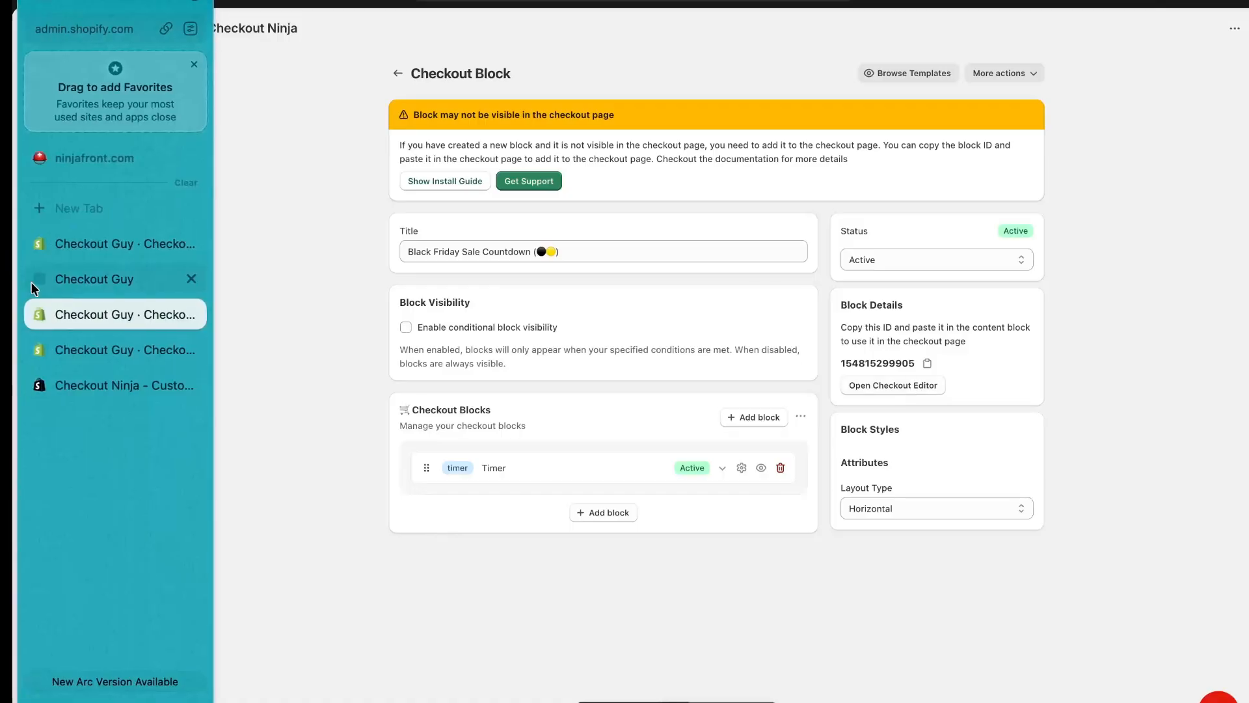
click(93, 246)
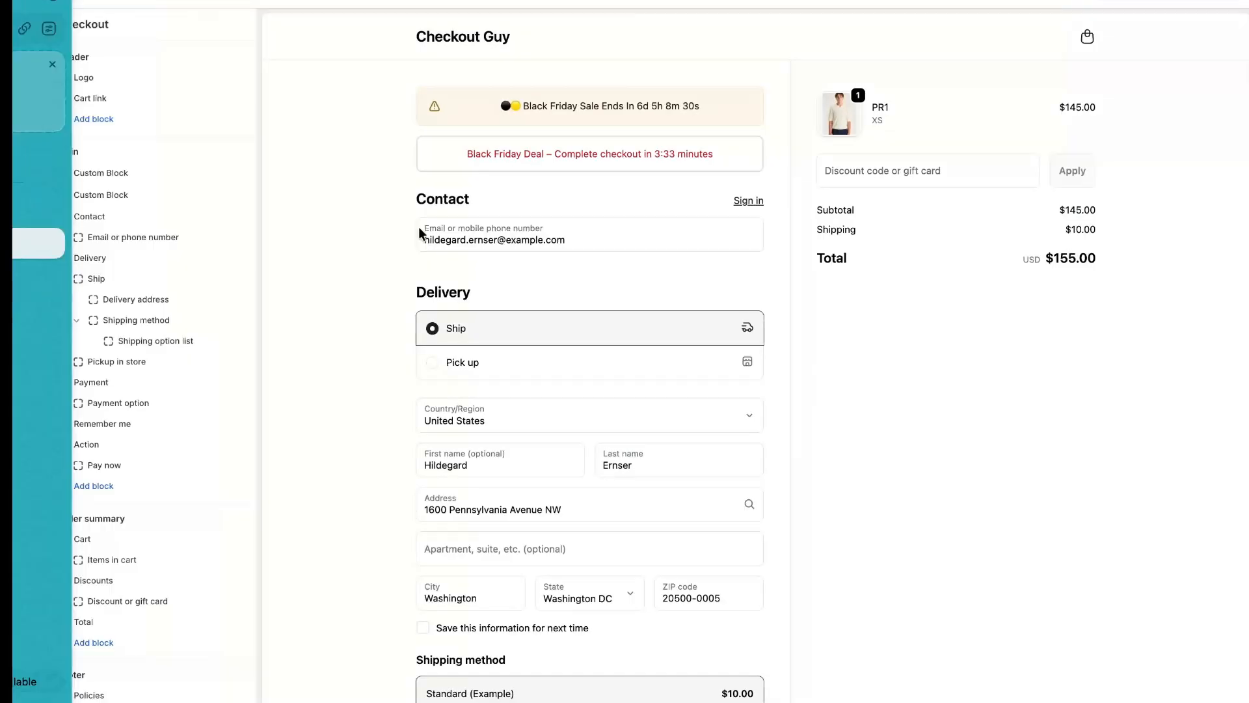
click(97, 485)
click(356, 286)
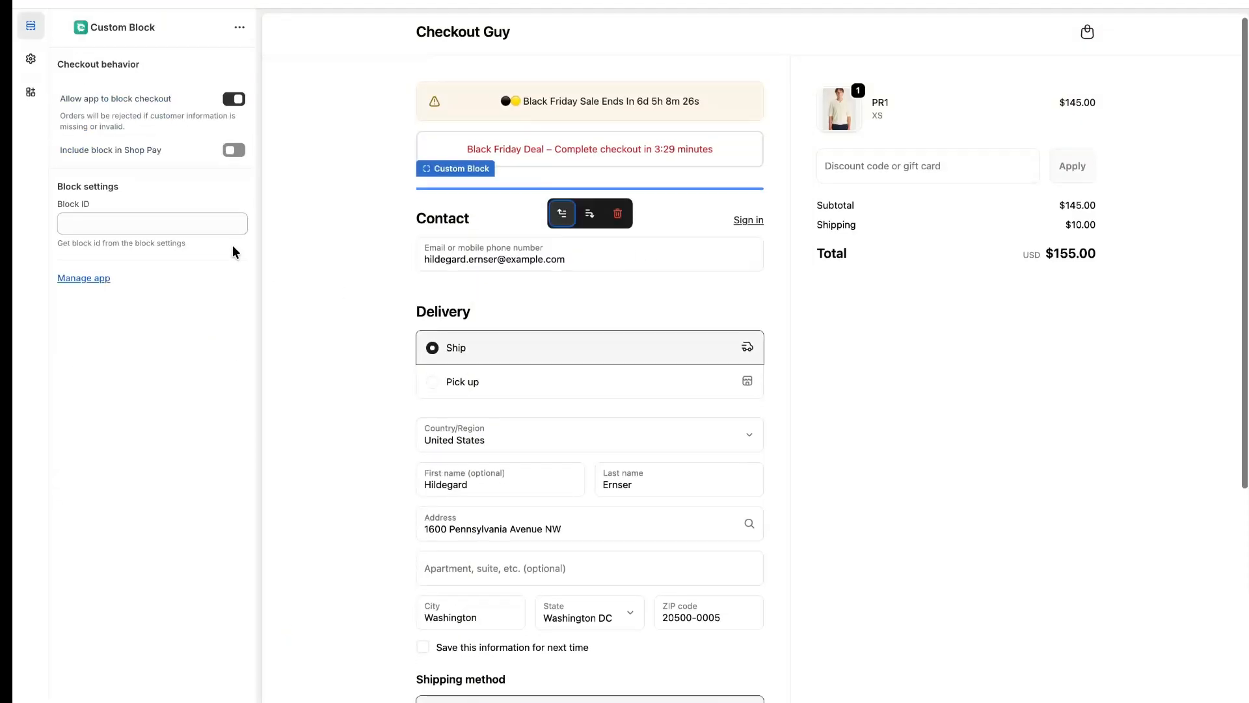
click(148, 224)
key(ctrl+v)
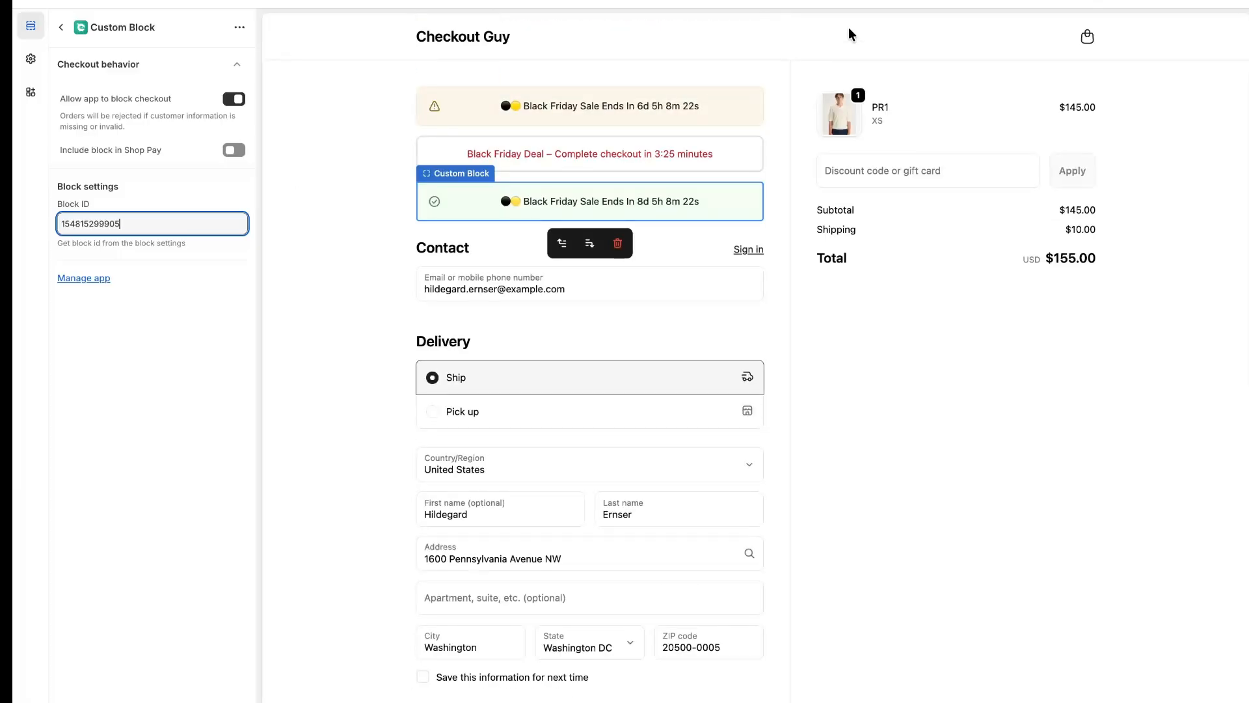
Examine the checkout preview from the countdown banners above Contact down to the payment section
mouse_move(868, 2)
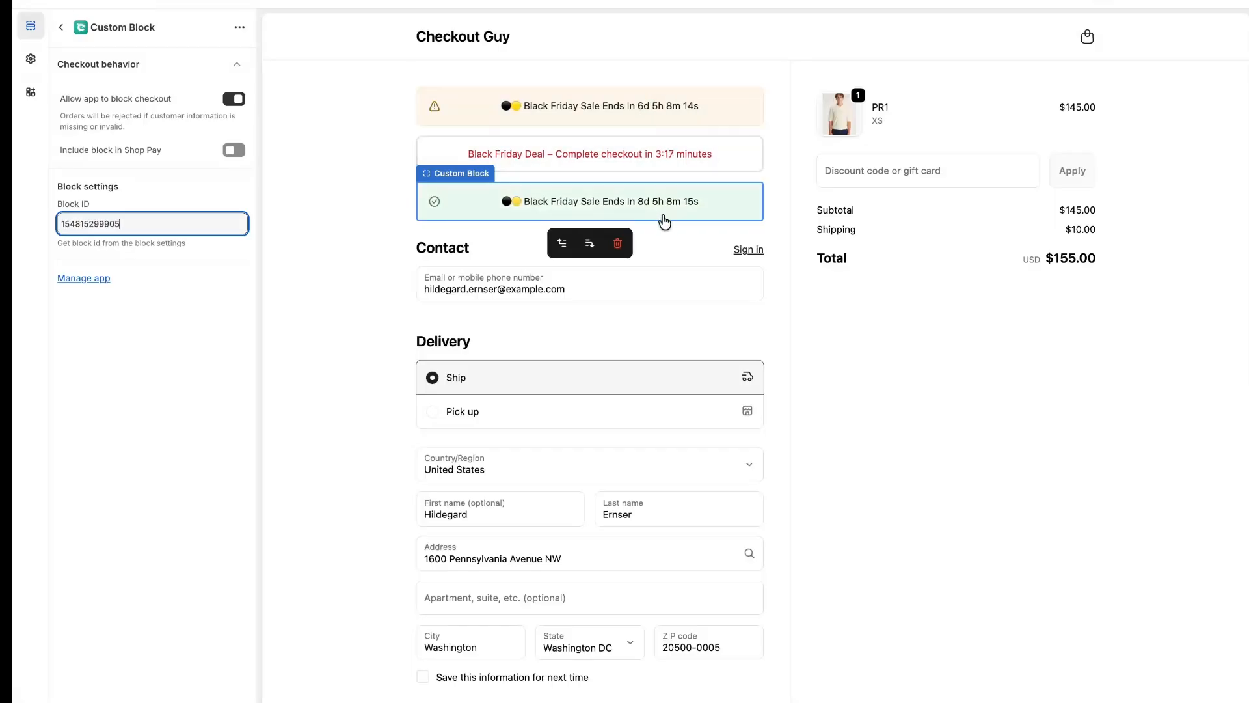
click(372, 209)
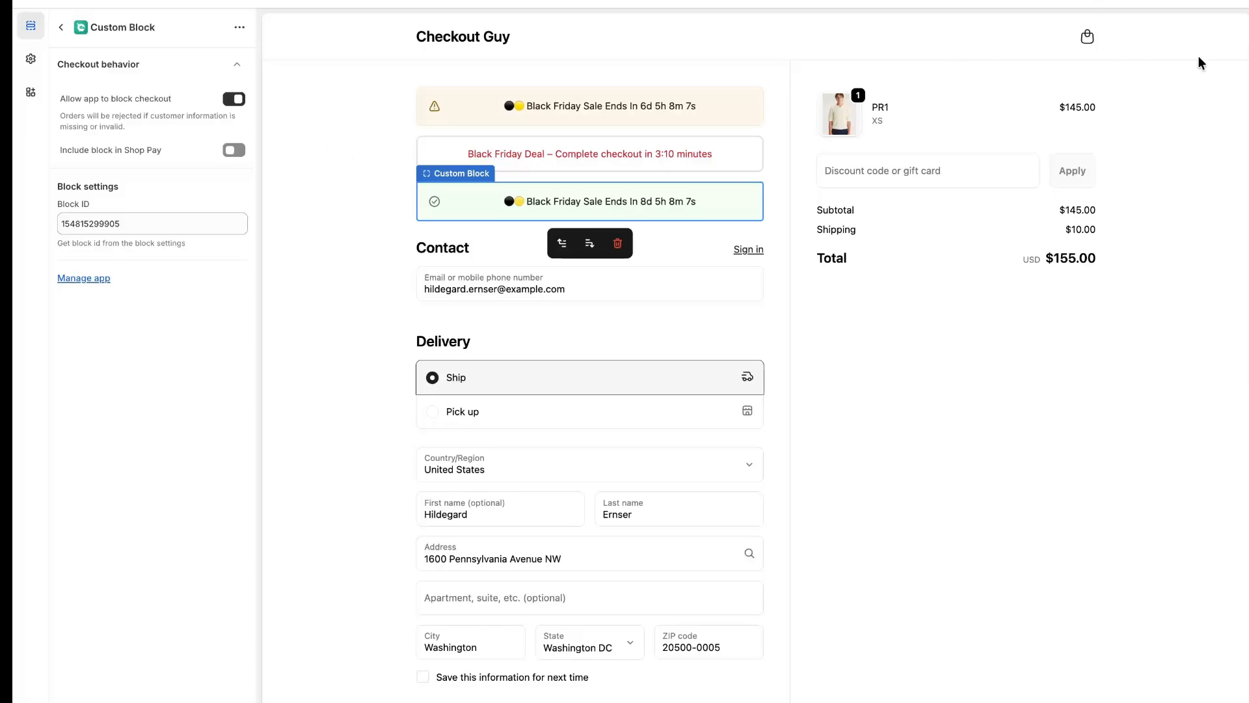
scroll(752, 276, down, 6)
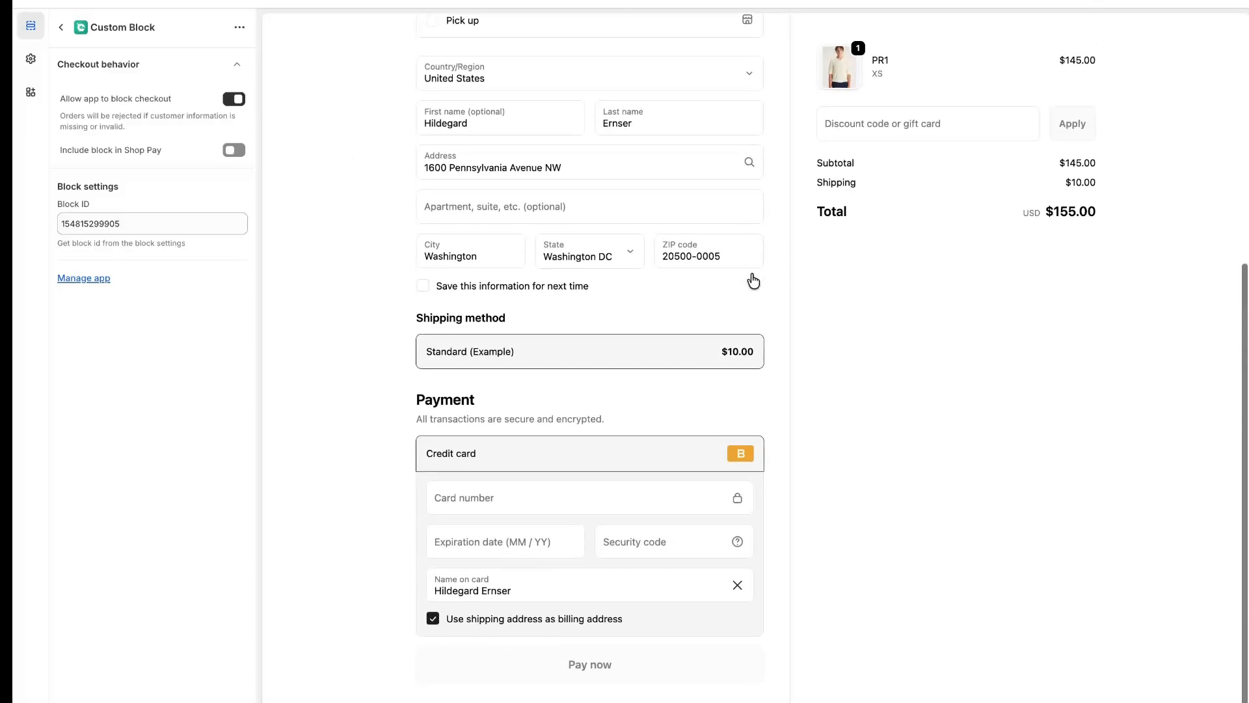
scroll(753, 281, up, 5)
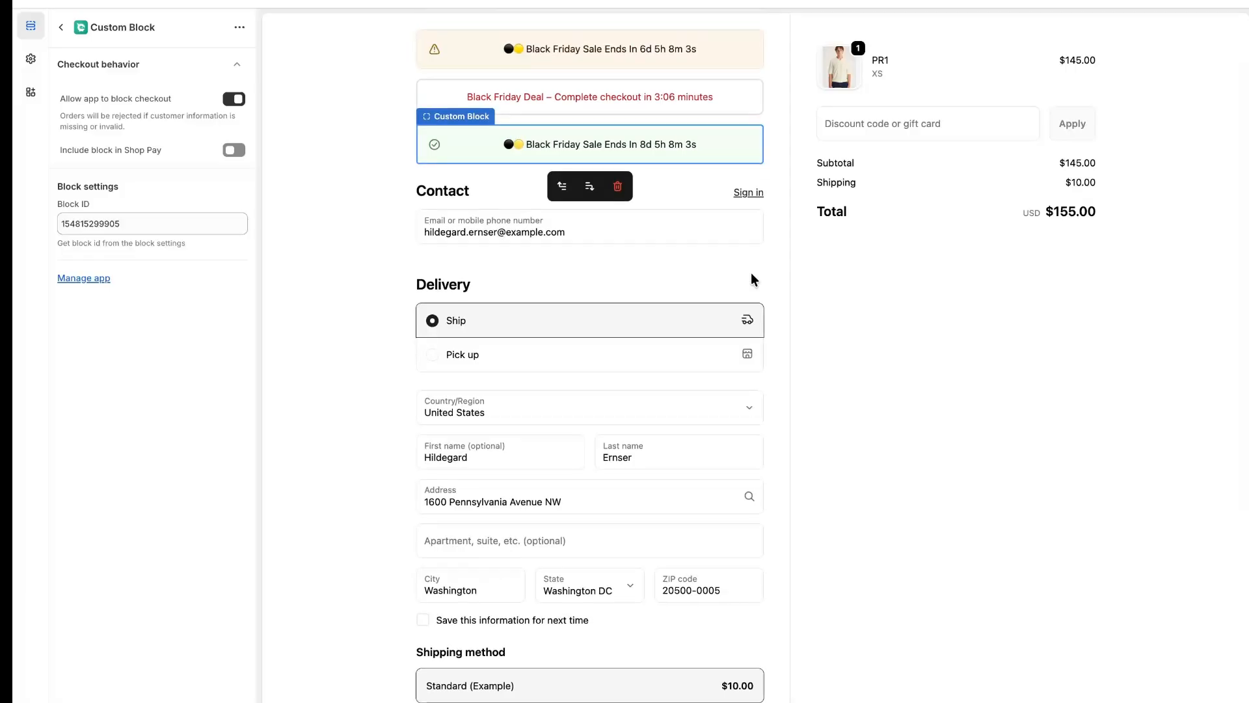